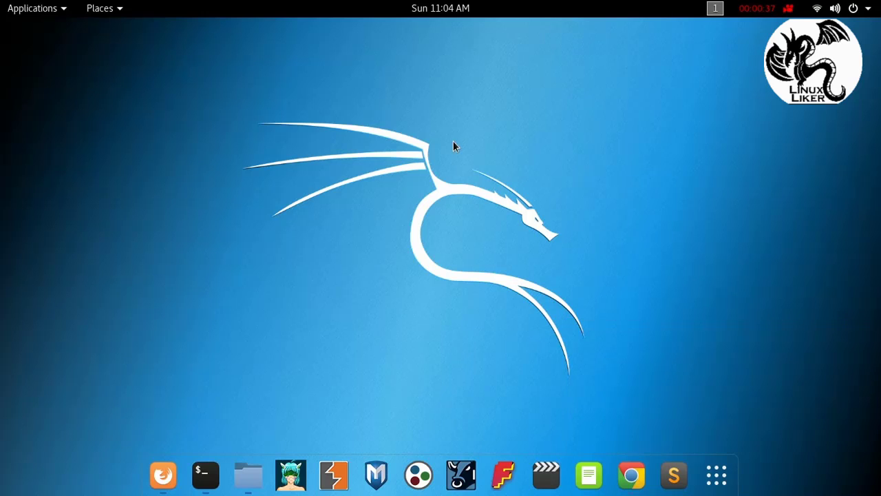
Step: Launch Maltego from the Information Gathering category of installed applications
click(58, 10)
mouse_move(117, 96)
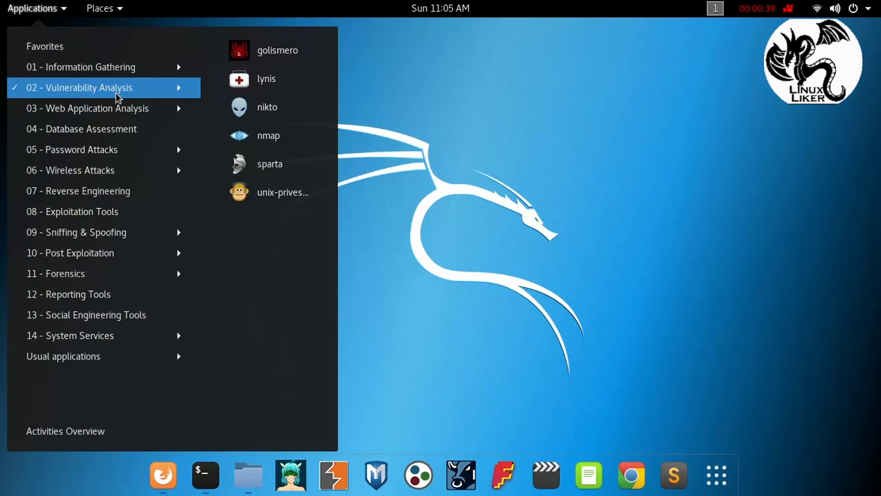
mouse_move(148, 73)
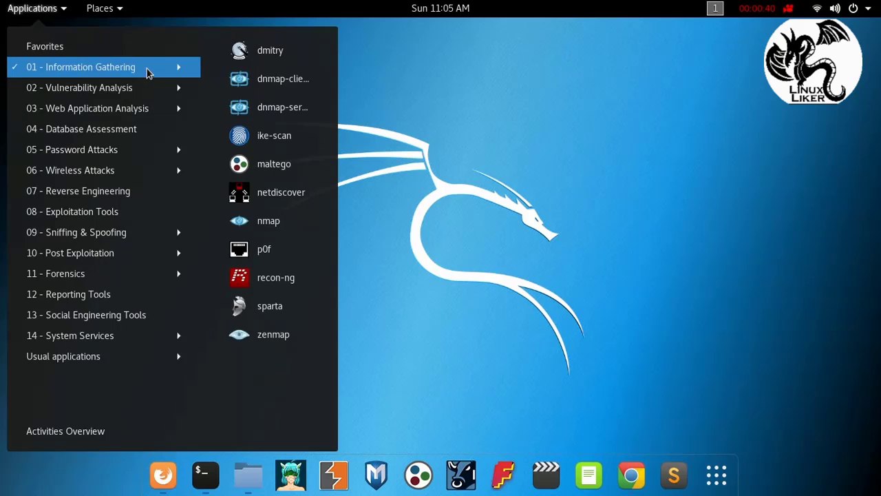
click(264, 162)
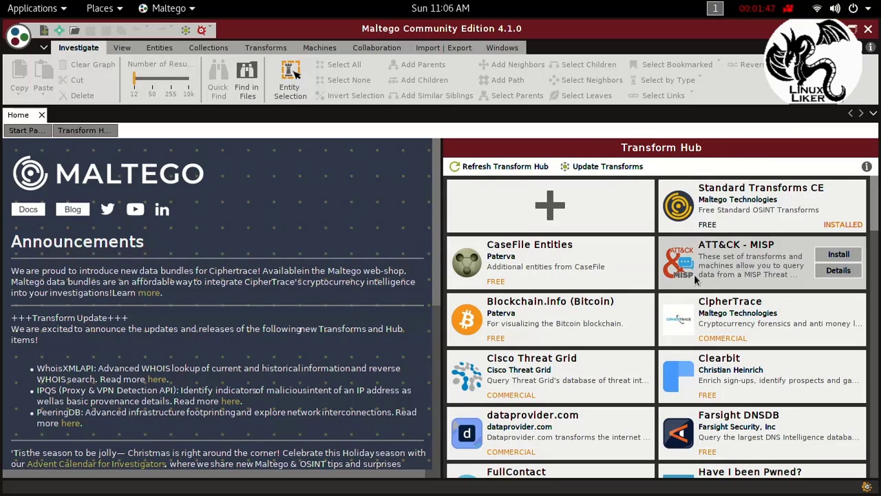
Step: Uninstall the Shodan transforms from the Transform Hub
mouse_move(566, 284)
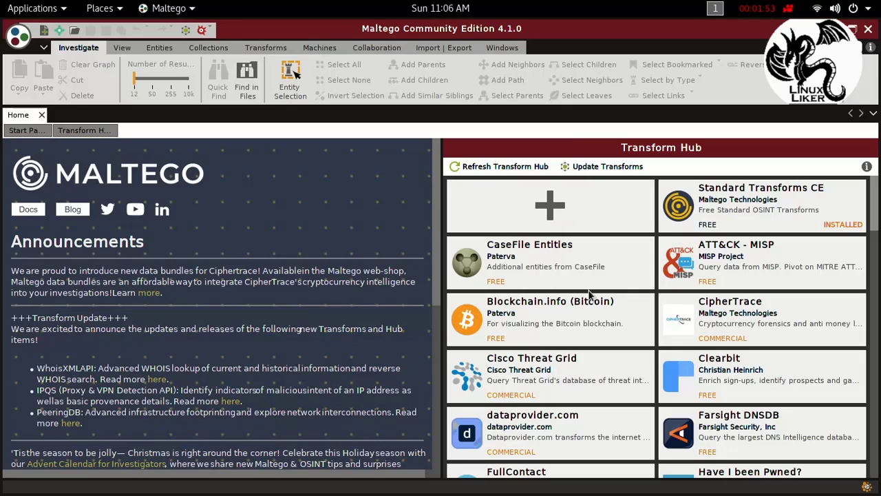
mouse_move(584, 301)
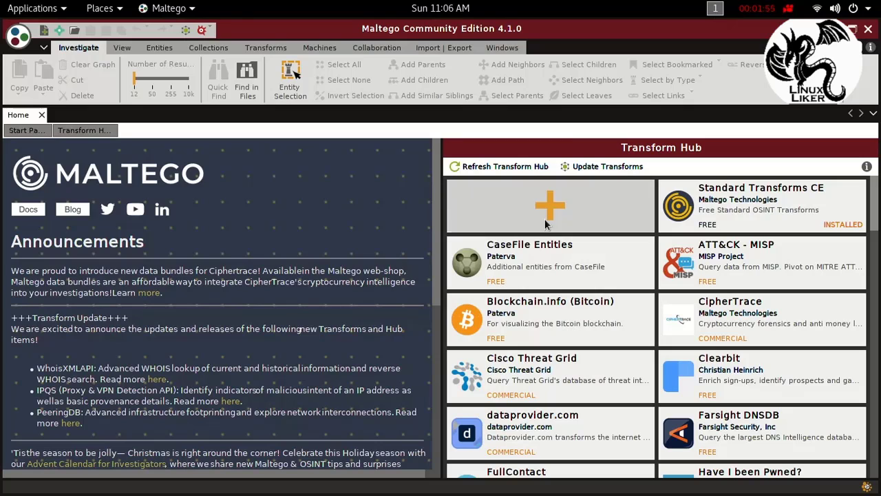
scroll(569, 311, down, 4)
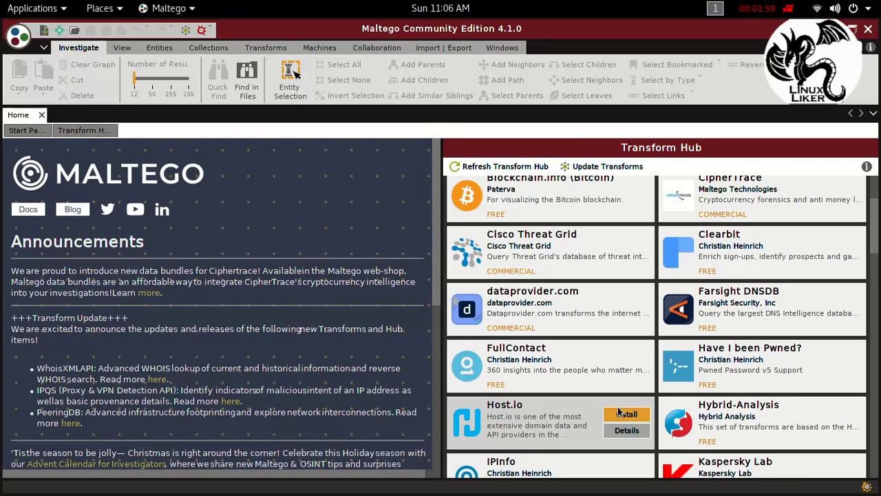
scroll(512, 311, down, 5)
scroll(512, 311, down, 7)
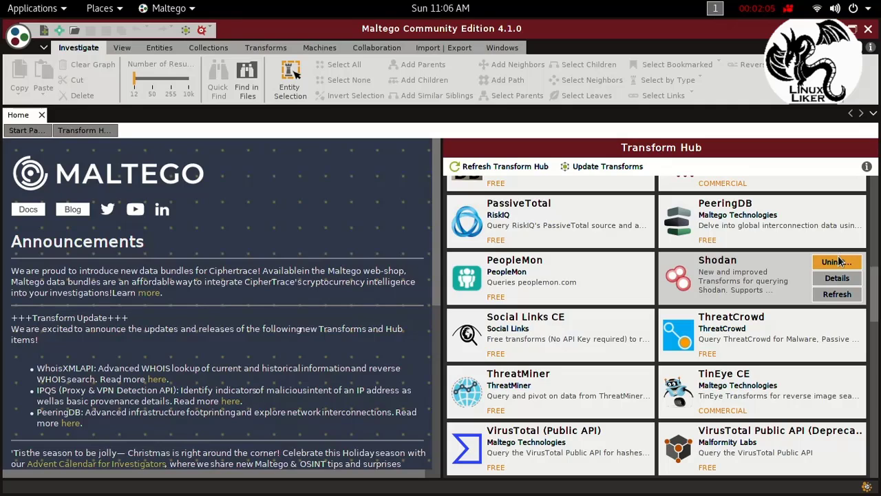
click(838, 260)
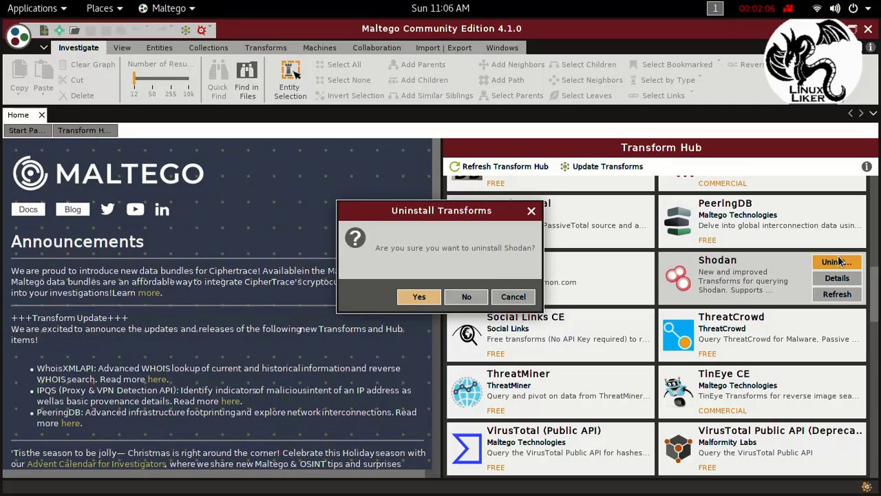
click(415, 297)
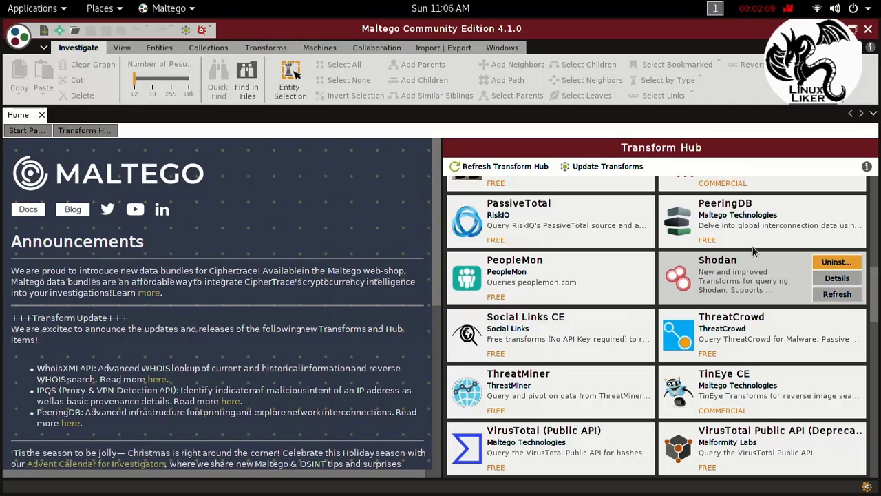
click(509, 297)
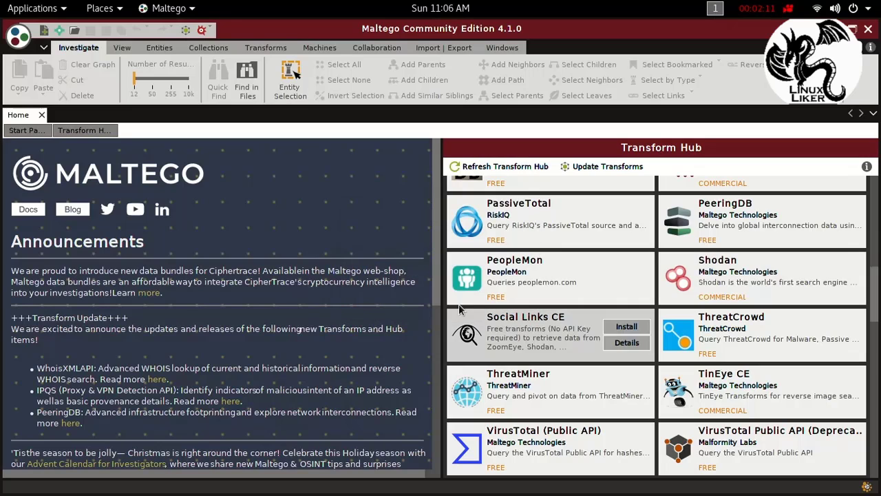
click(845, 274)
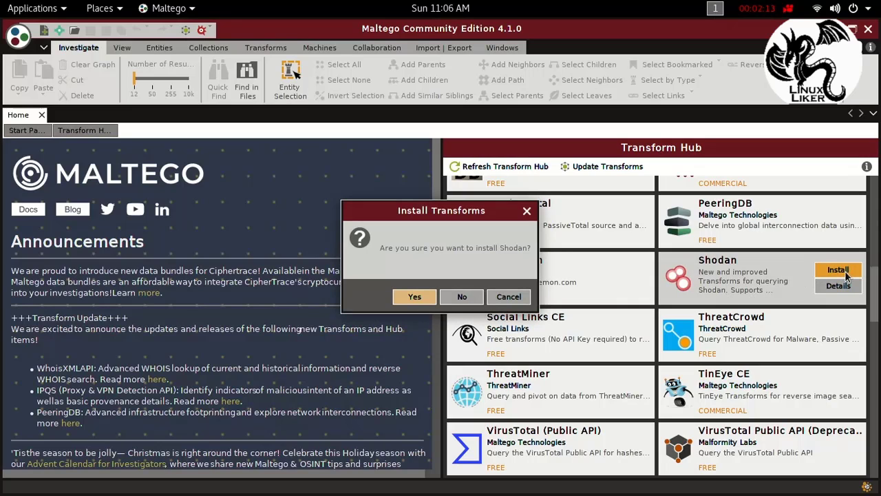
click(504, 298)
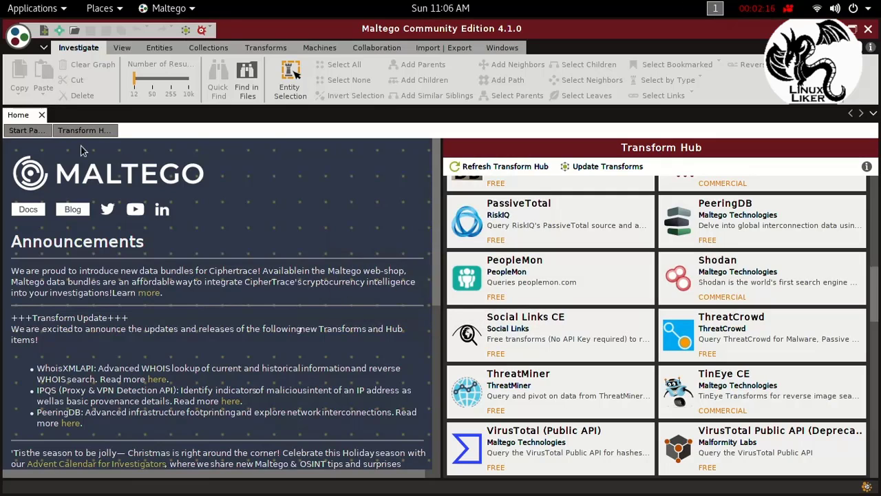
Step: Create a new graph and place a Domain entity near its upper centre
click(42, 30)
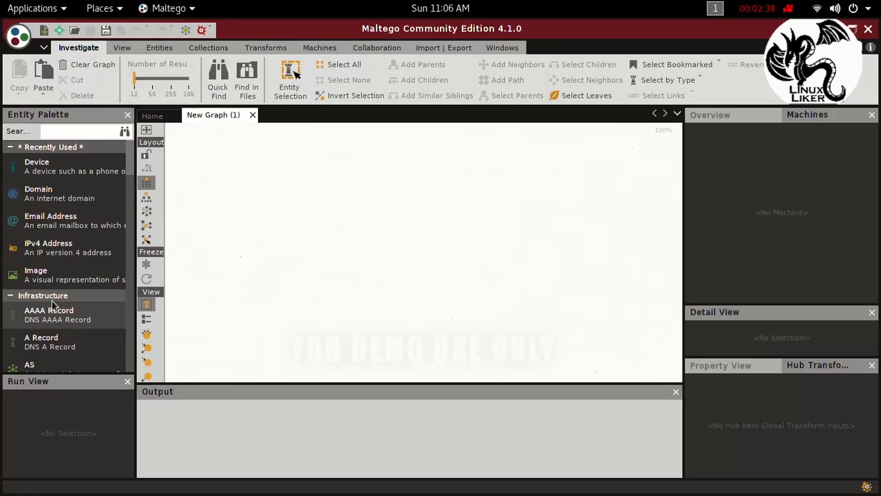
scroll(57, 228, down, 5)
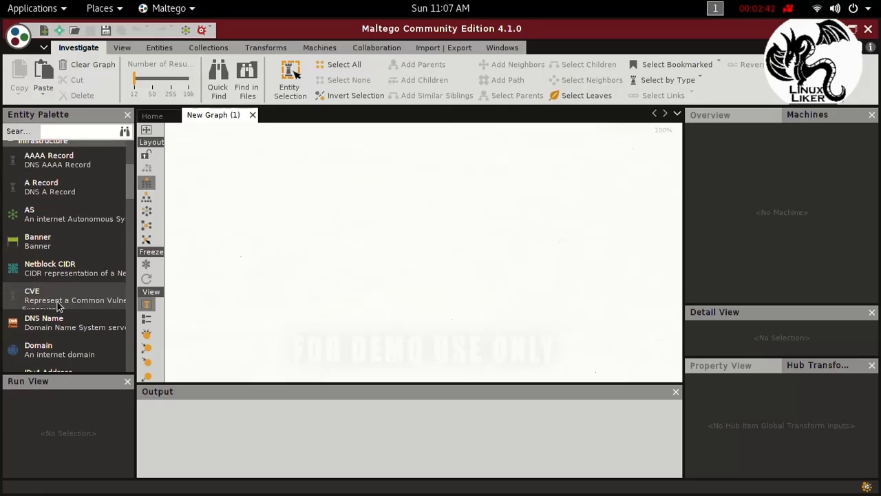
scroll(60, 293, up, 5)
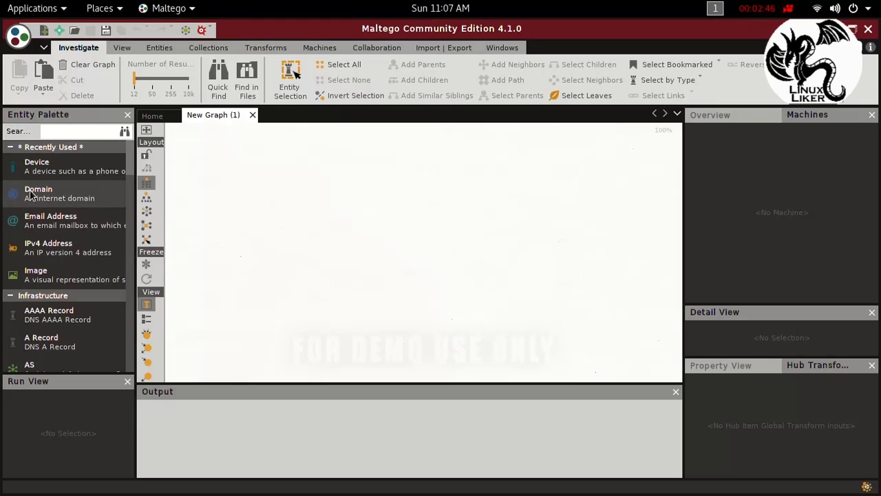
drag(31, 194, 244, 172)
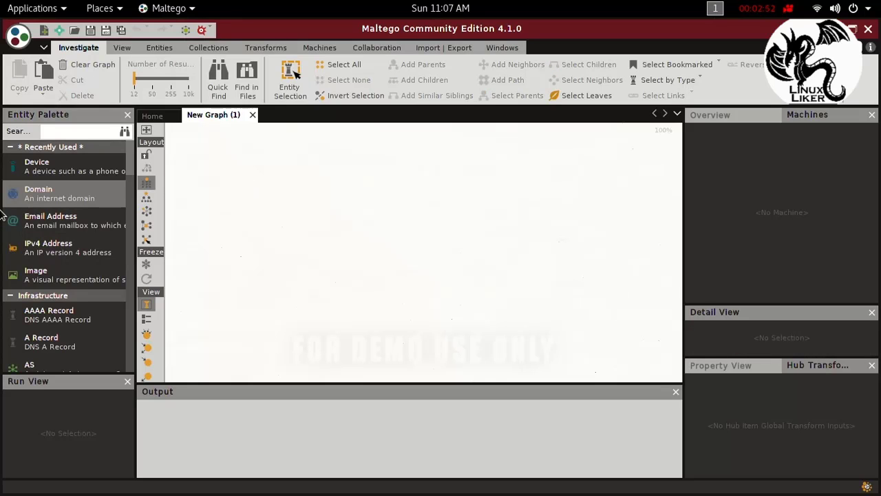
drag(30, 197, 370, 167)
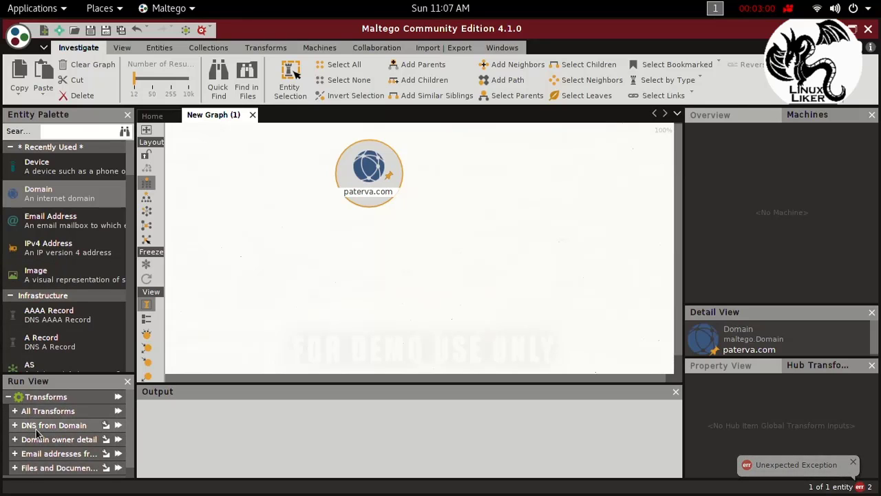
Step: Review the transforms offered for the Domain entity, and close the graph without saving
scroll(34, 441, down, 1)
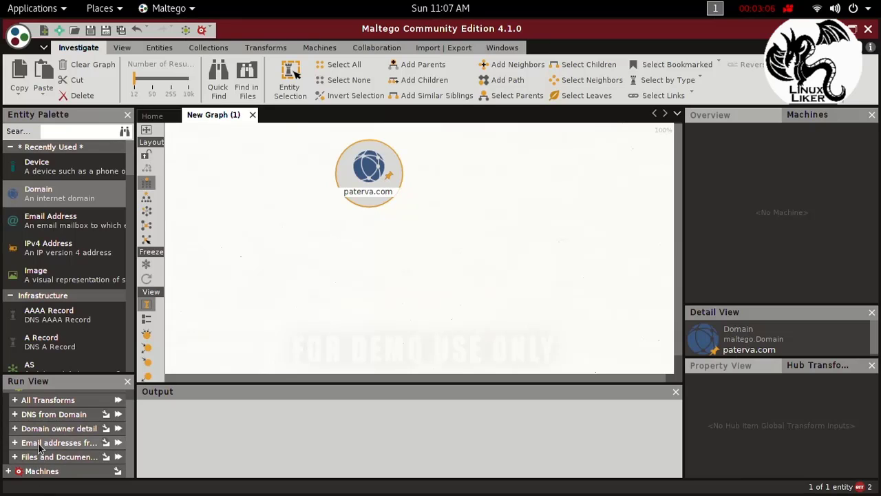
scroll(30, 415, up, 1)
scroll(42, 418, down, 1)
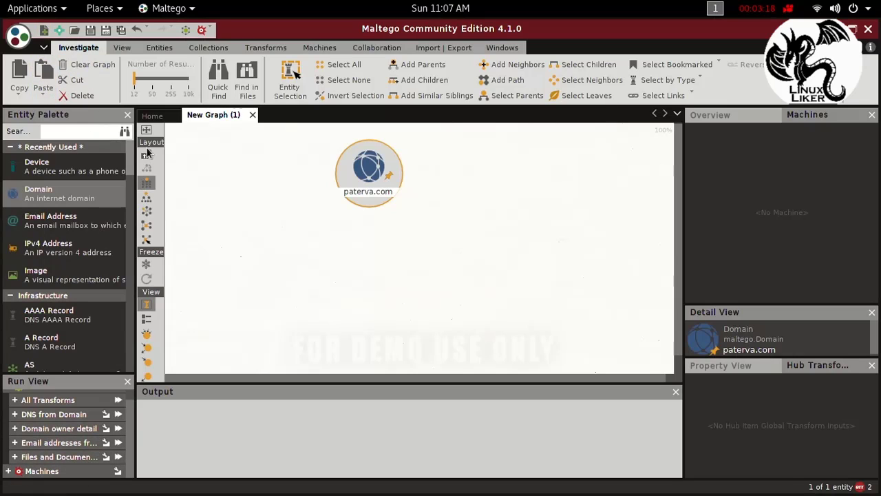
click(252, 115)
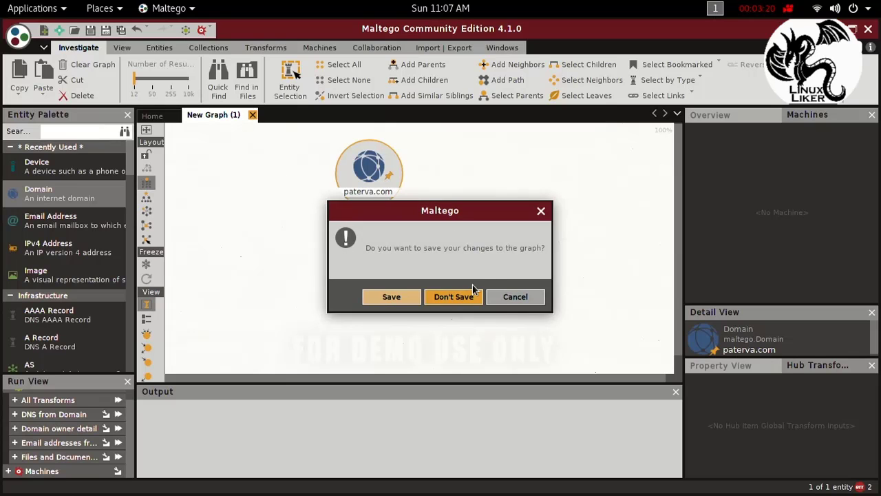
click(459, 298)
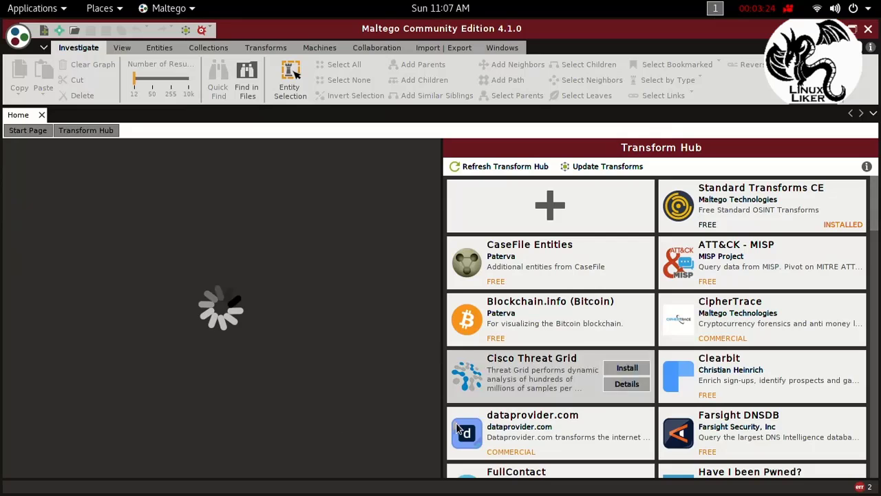
Step: Install the Shodan transforms from the Transform Hub and finish the installation wizard
scroll(457, 427, down, 10)
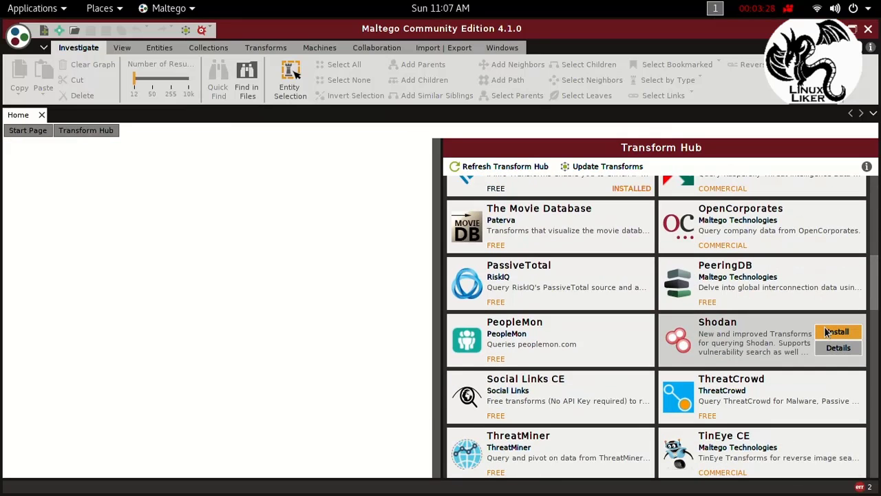
click(837, 332)
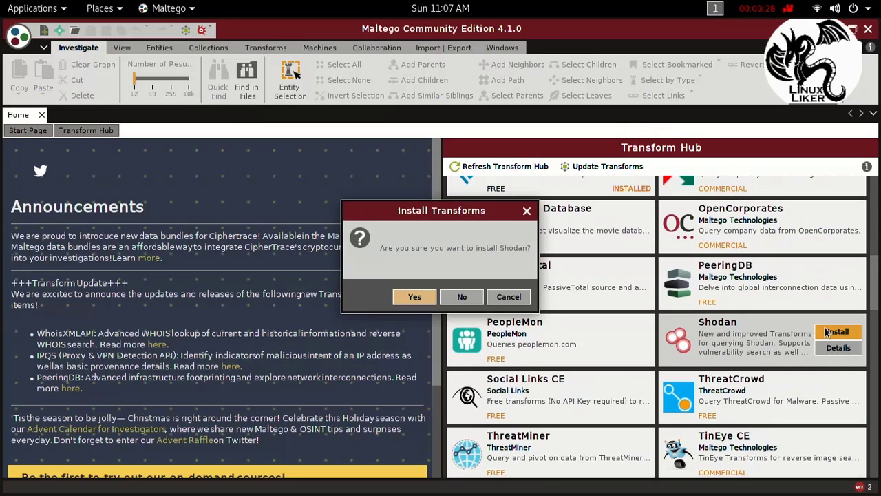
click(412, 300)
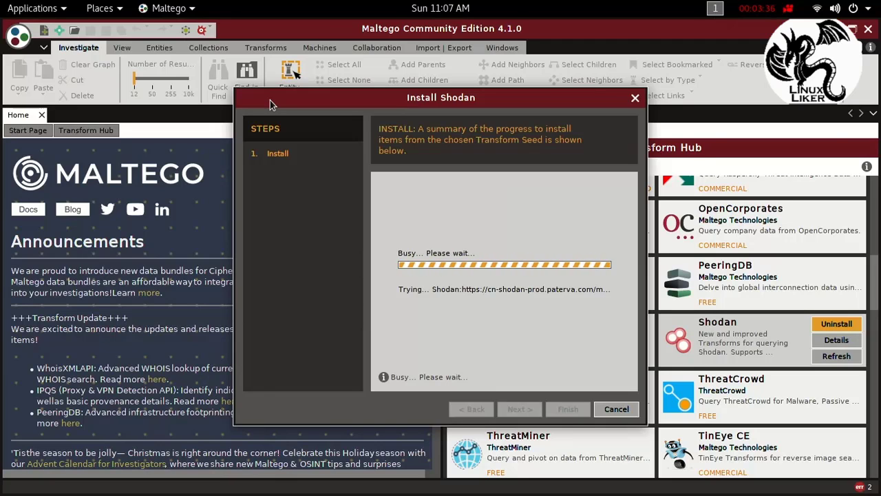
drag(373, 105, 281, 94)
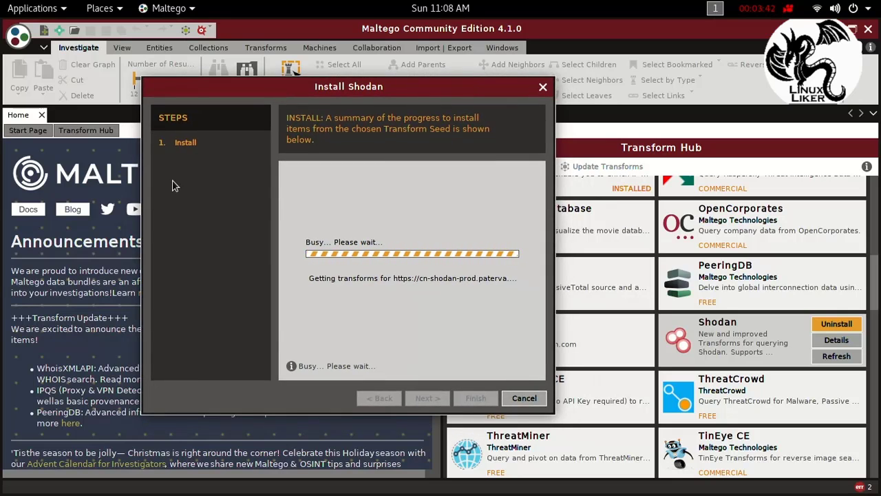
drag(299, 93, 404, 125)
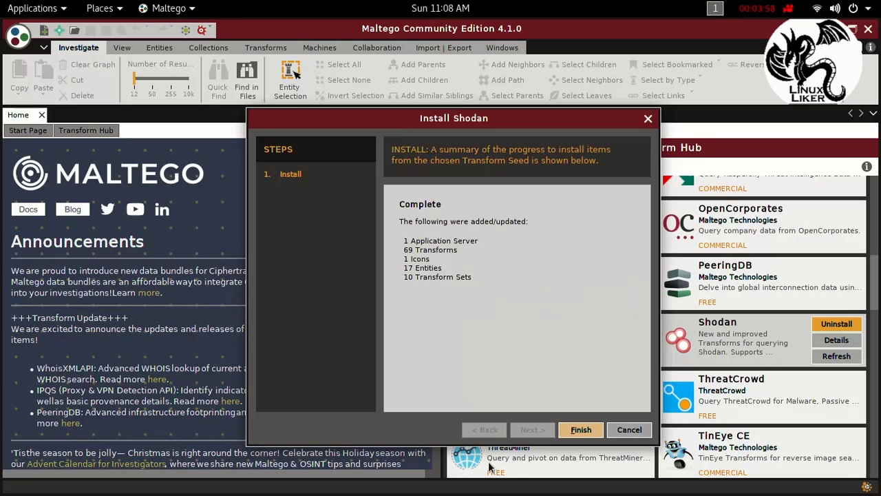
click(576, 435)
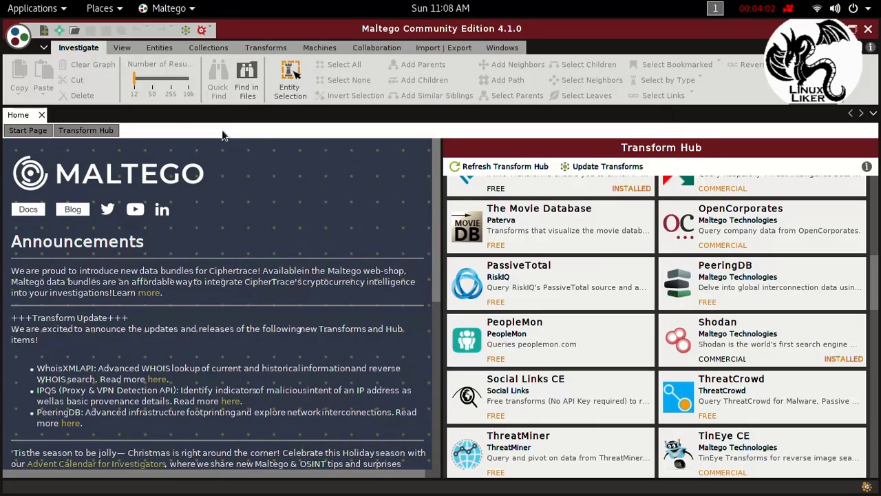
Step: Add a Domain entity to a new graph and collapse the Shodan group in its list of runnable transforms
click(43, 31)
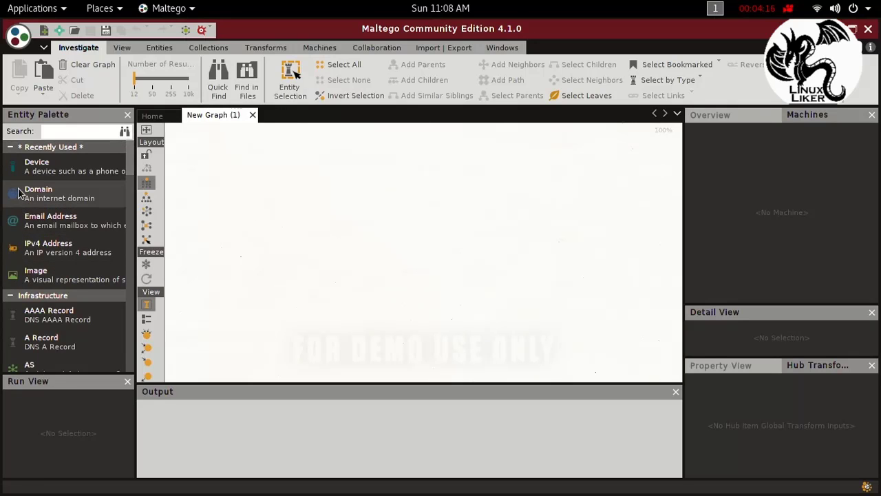
drag(21, 194, 331, 193)
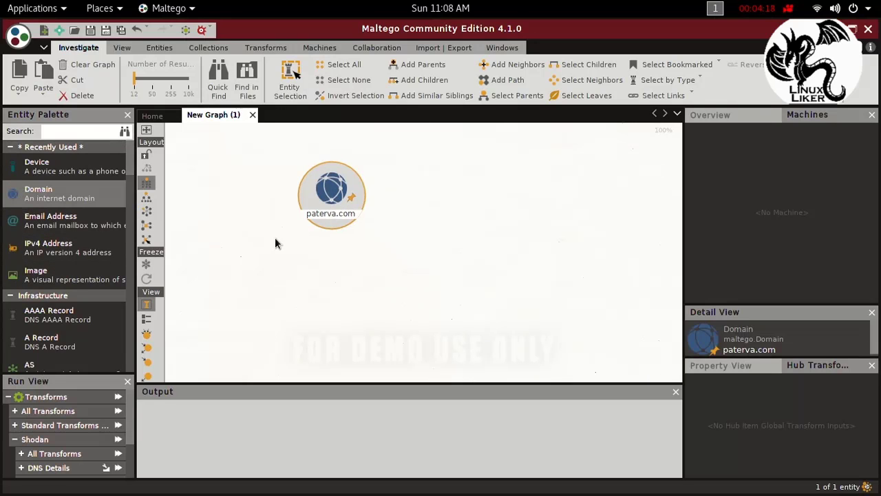
scroll(50, 447, down, 3)
scroll(49, 448, up, 3)
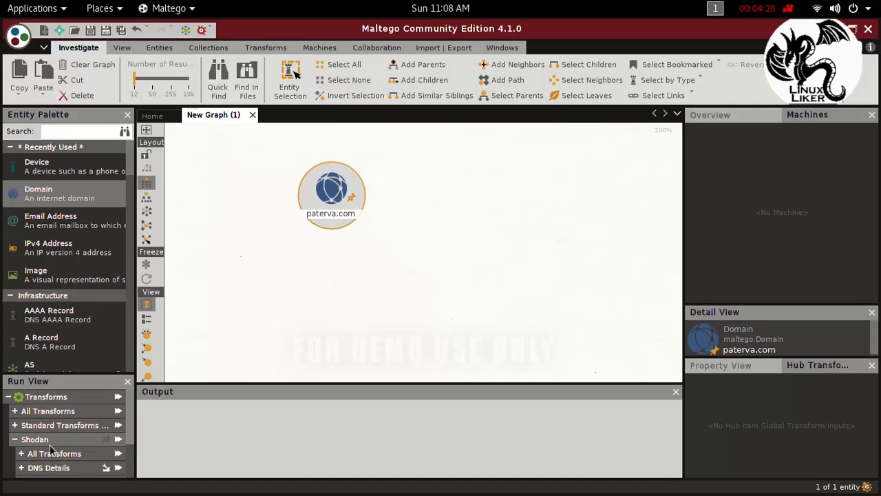
click(15, 440)
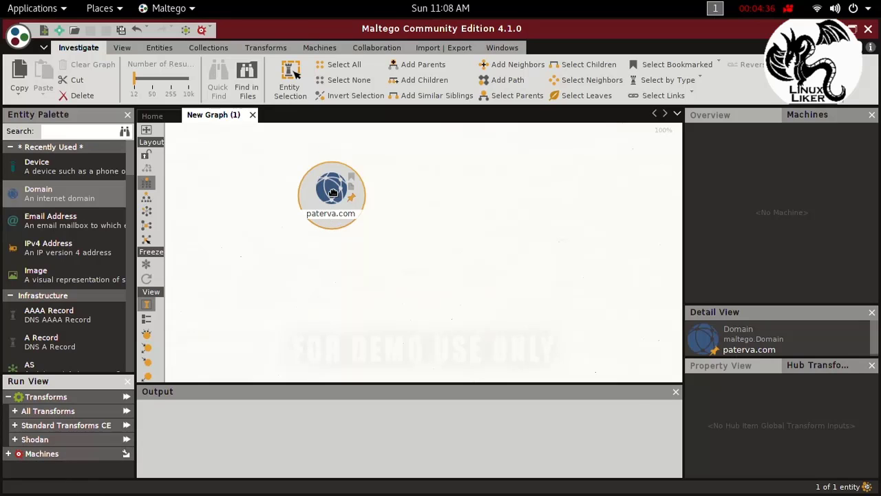
Step: Add an IPv4 Address entity to the right of the Domain entity, reposition the domain, and clear the selection
drag(333, 192, 269, 173)
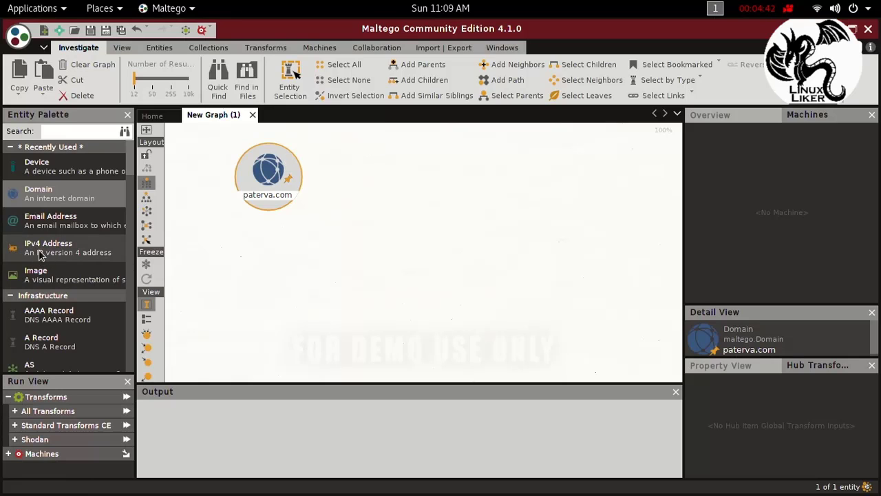
drag(40, 254, 451, 174)
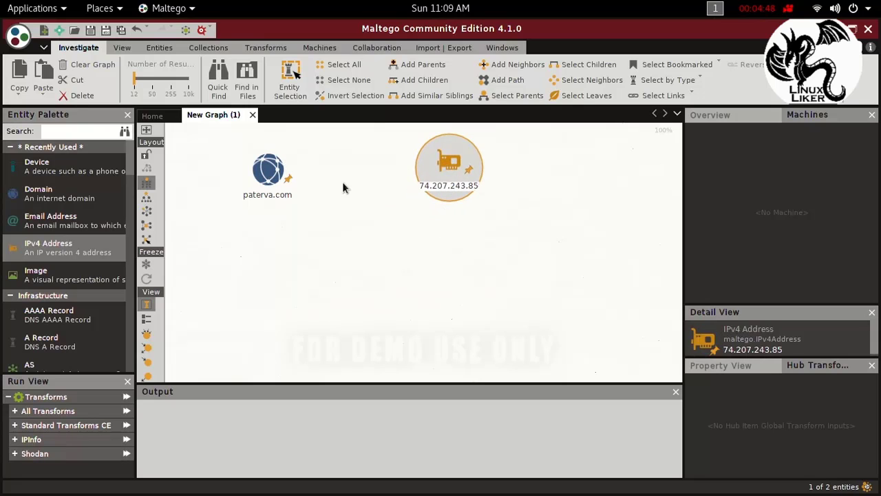
drag(265, 177, 283, 172)
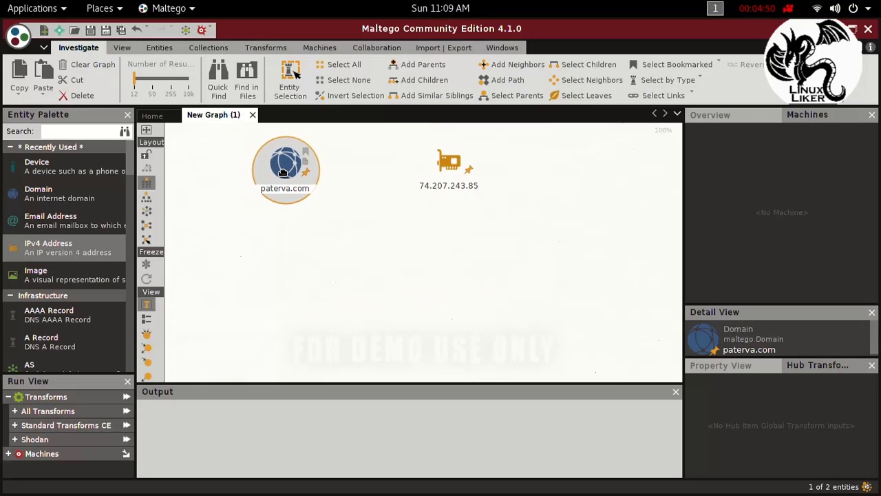
click(331, 221)
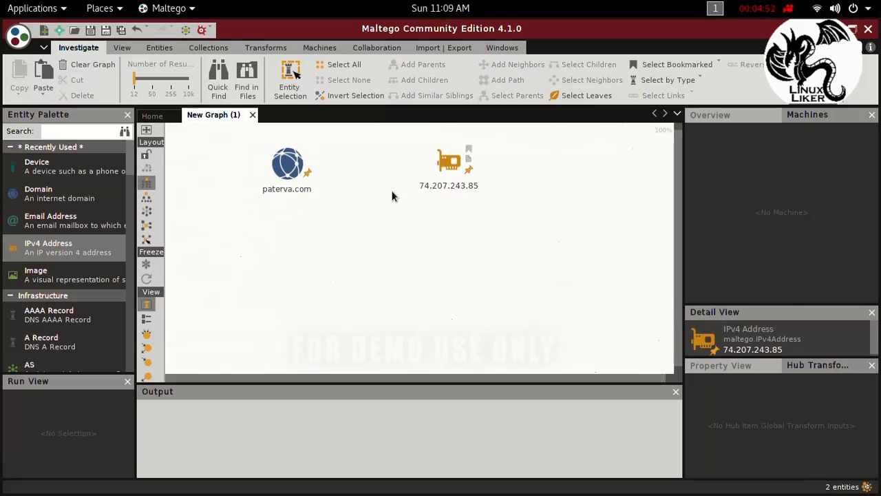
Step: Minimize Maltego and launch dmitry from the Information Gathering tools
click(286, 171)
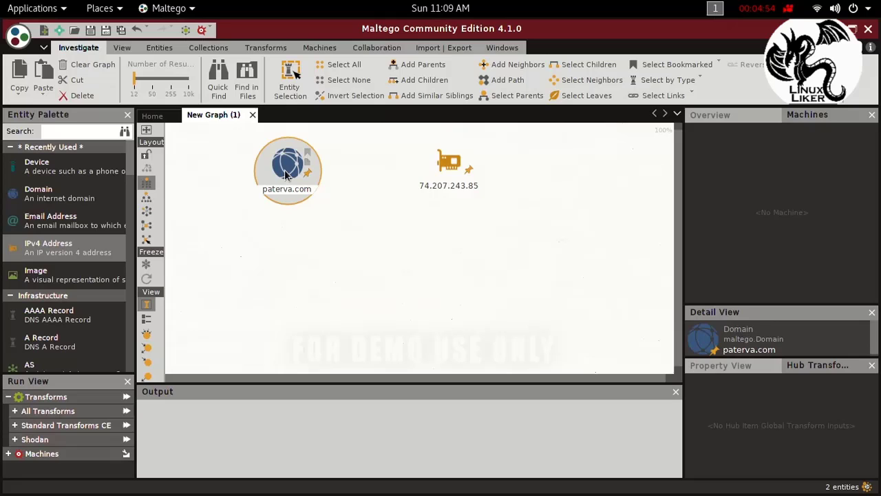
click(449, 177)
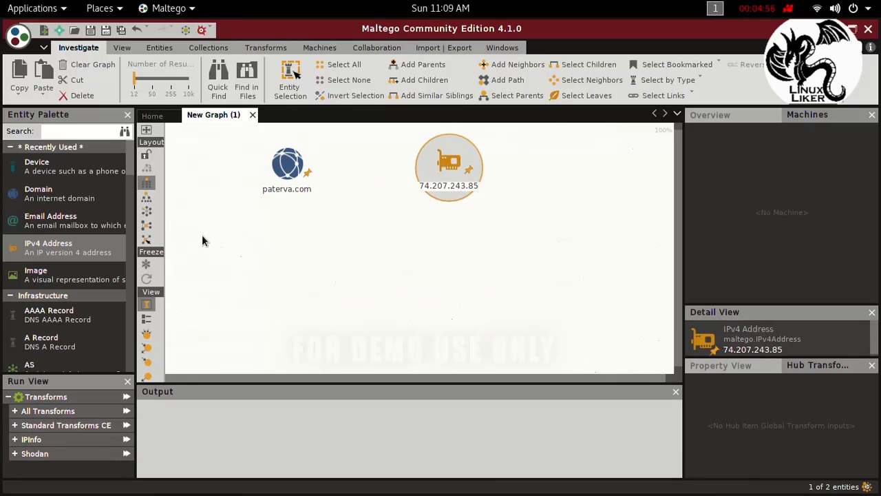
mouse_move(199, 493)
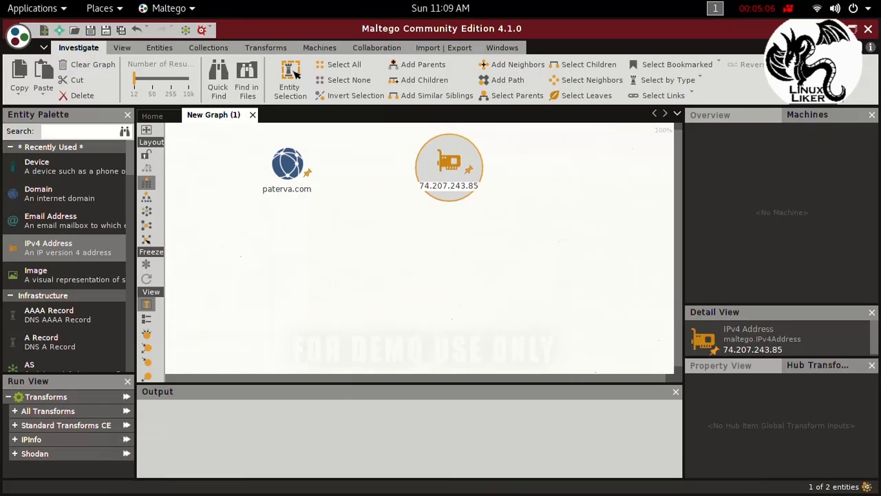
click(838, 29)
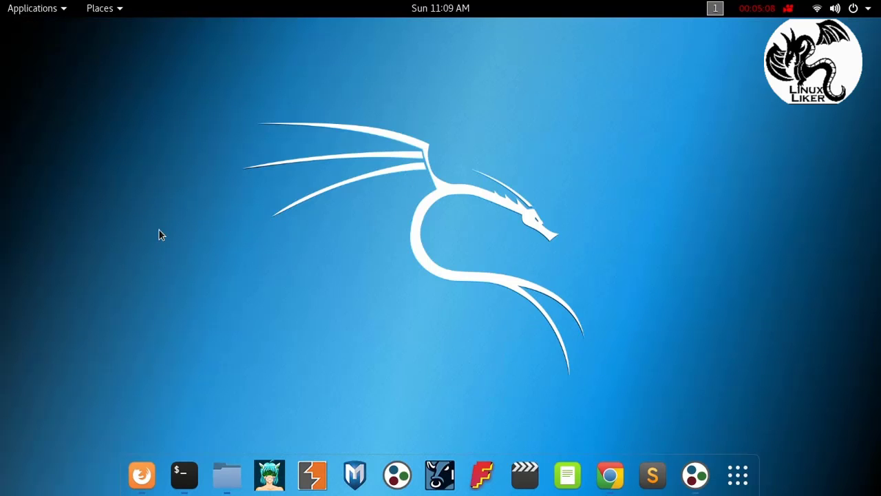
click(44, 14)
mouse_move(69, 62)
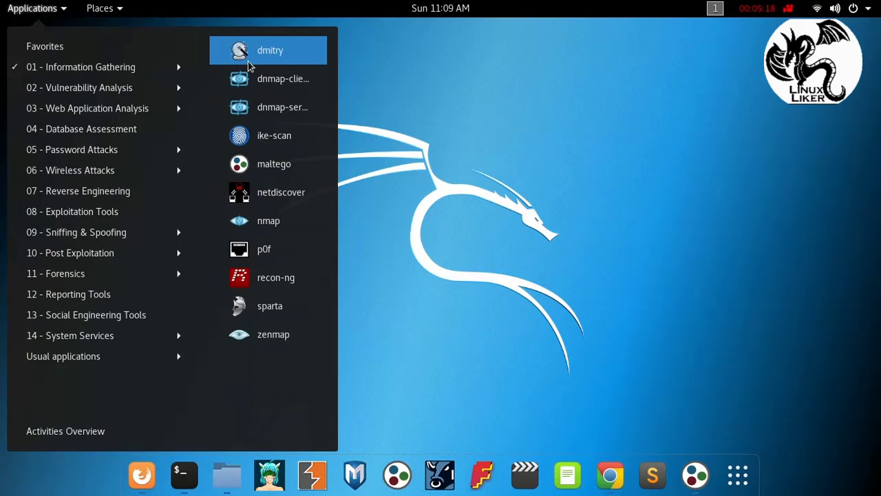
click(265, 50)
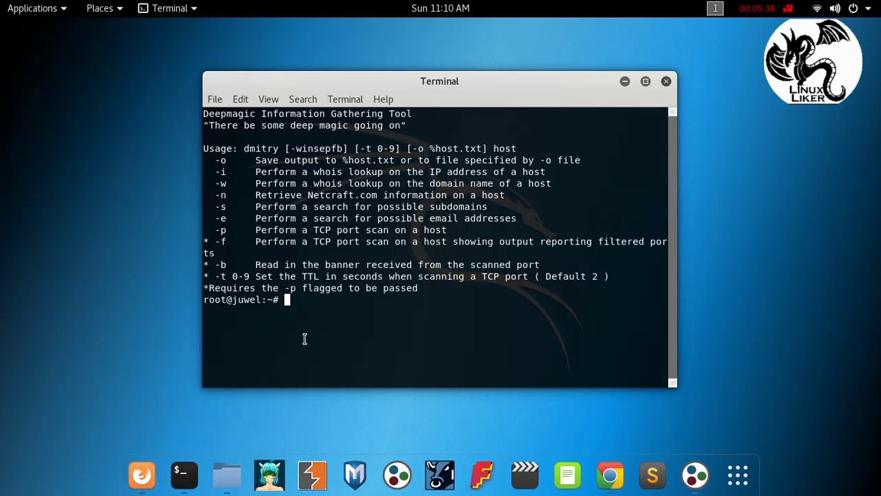
Step: Run a whois lookup on the host's IP address with the command dmitry -i google.com
text(dmitry -)
text(i google)
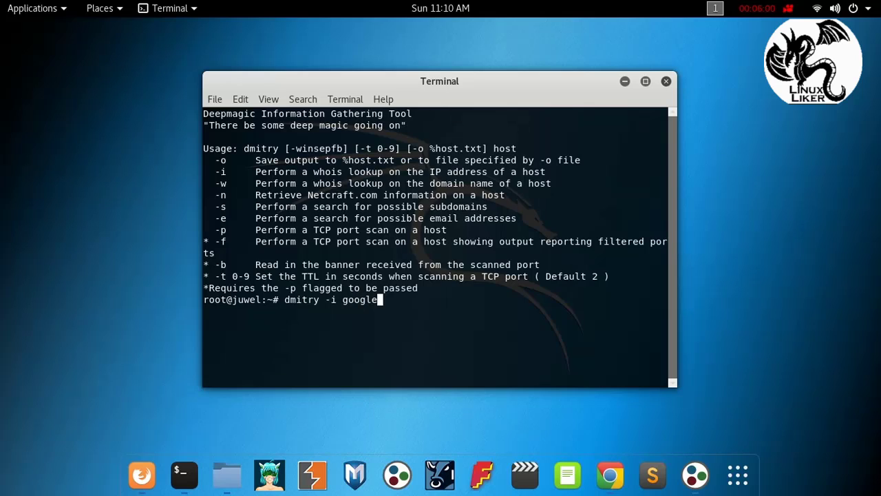
text(.com)
key(Return)
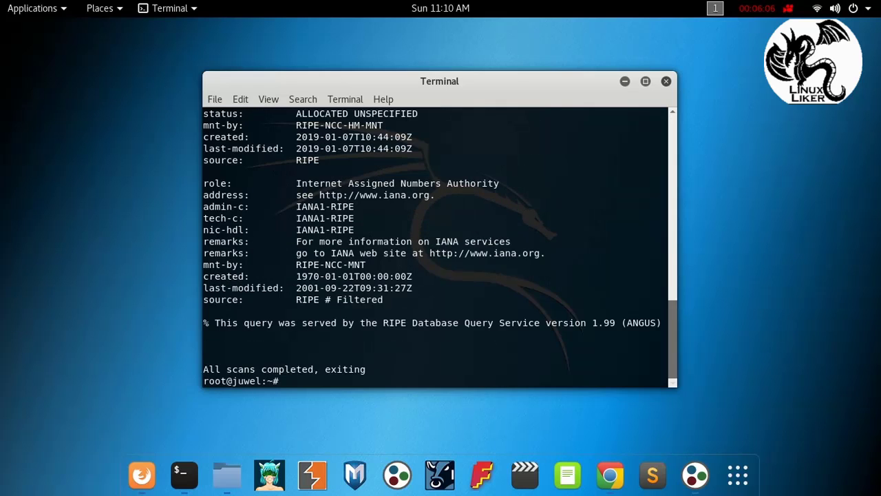
Step: Copy the HostIP address of google.com from the dmitry output
scroll(305, 338, up, 15)
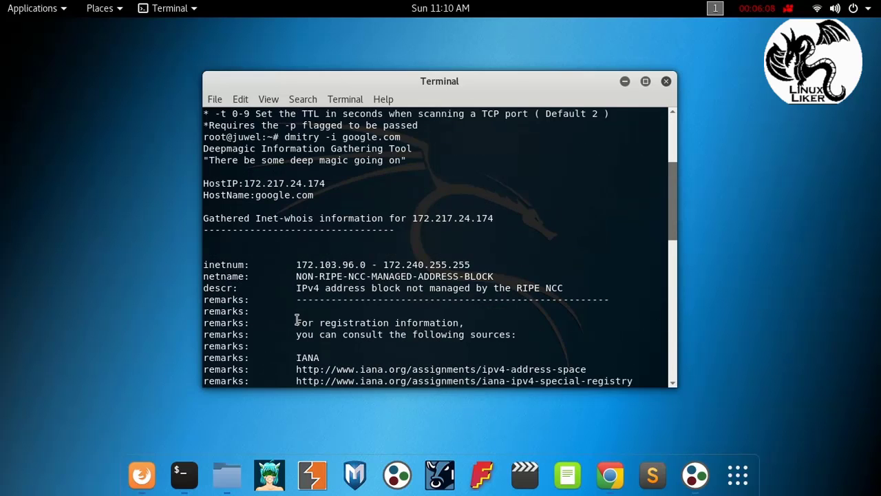
double_click(270, 184)
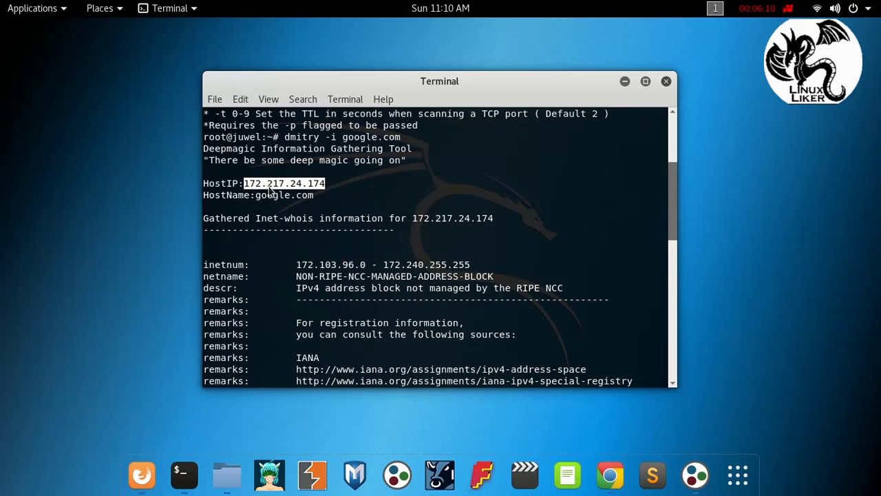
right_click(269, 190)
click(293, 216)
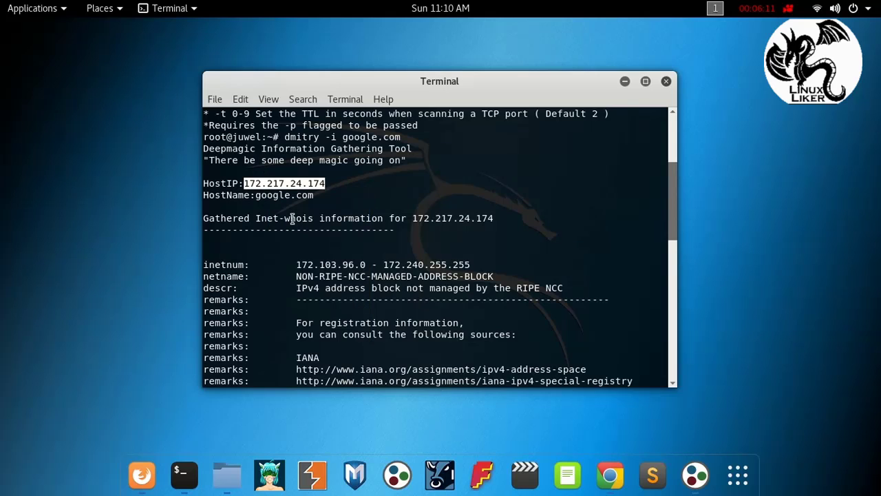
Step: Switch back to Maltego and set the IPv4 Address entity's value to the copied 172.217.24.174
click(694, 474)
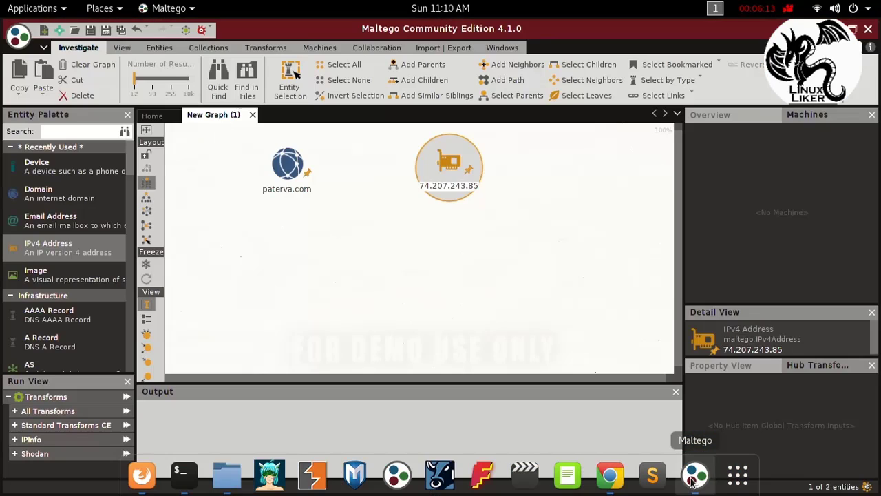
click(449, 186)
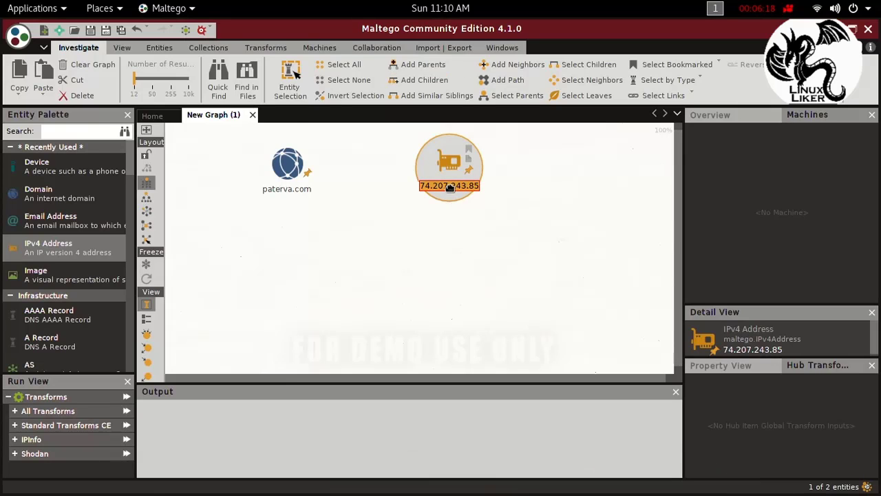
key(ctrl+v)
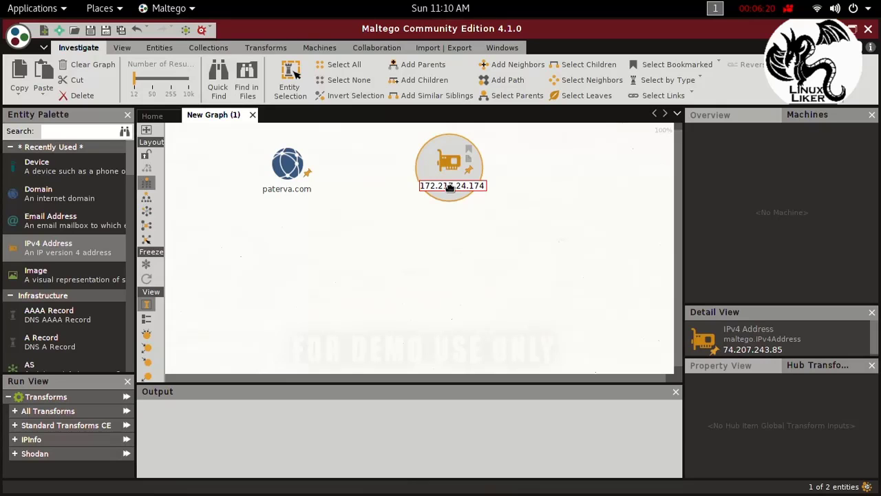
key(Return)
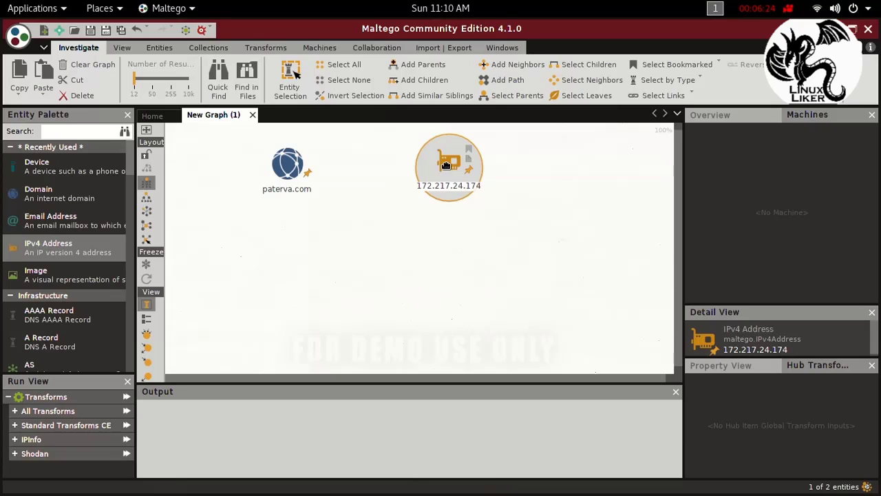
Step: Run the To Domains [Shodan] transform on the IPv4 Address entity, supplying the Shodan API key
right_click(447, 167)
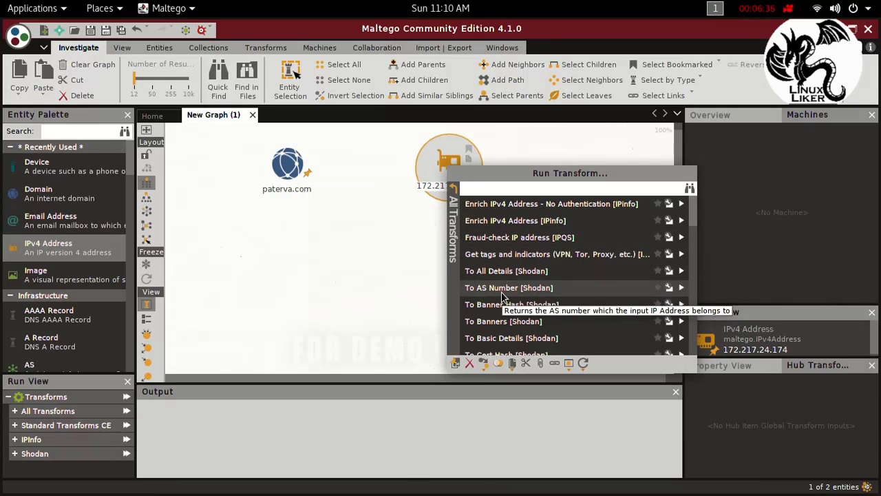
scroll(501, 303, down, 4)
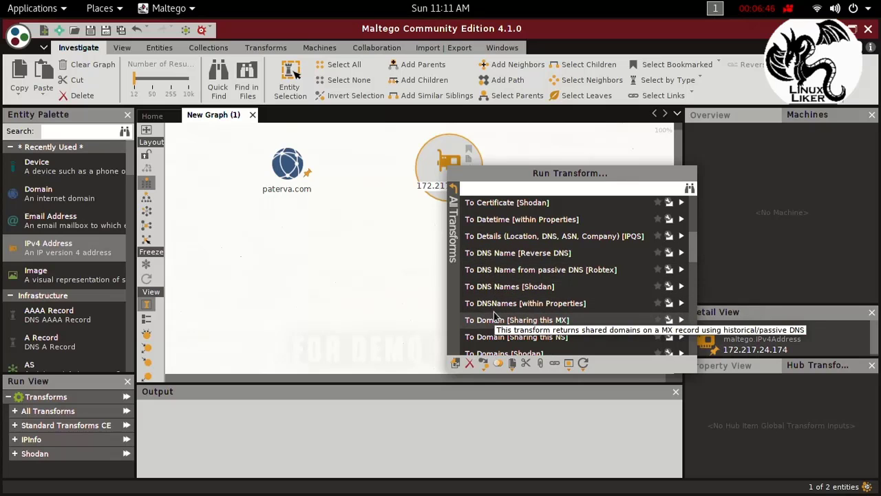
scroll(494, 312, down, 2)
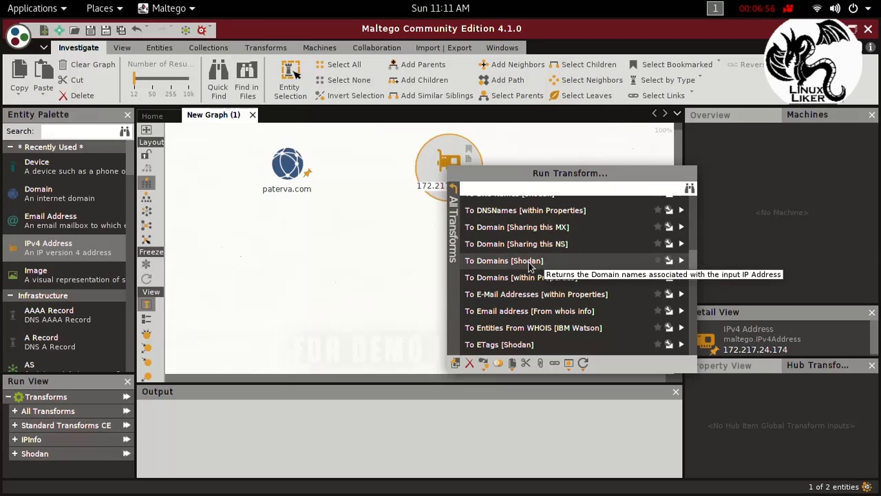
scroll(544, 277, down, 1)
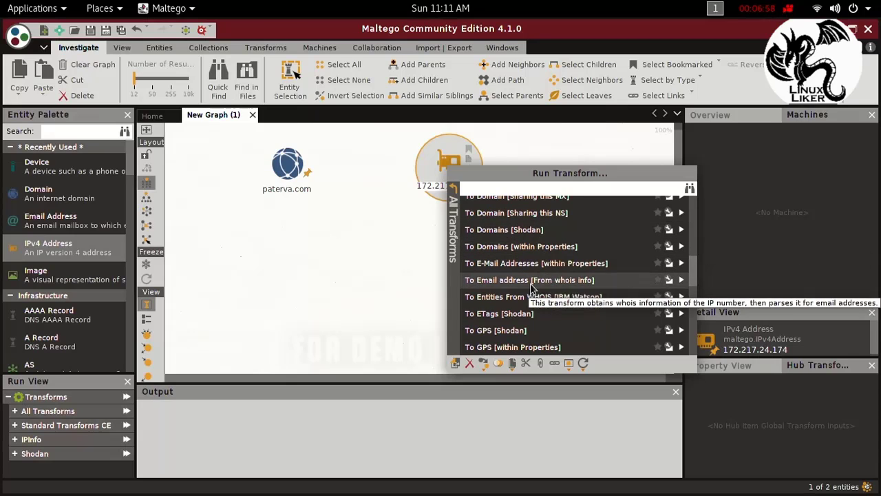
click(506, 229)
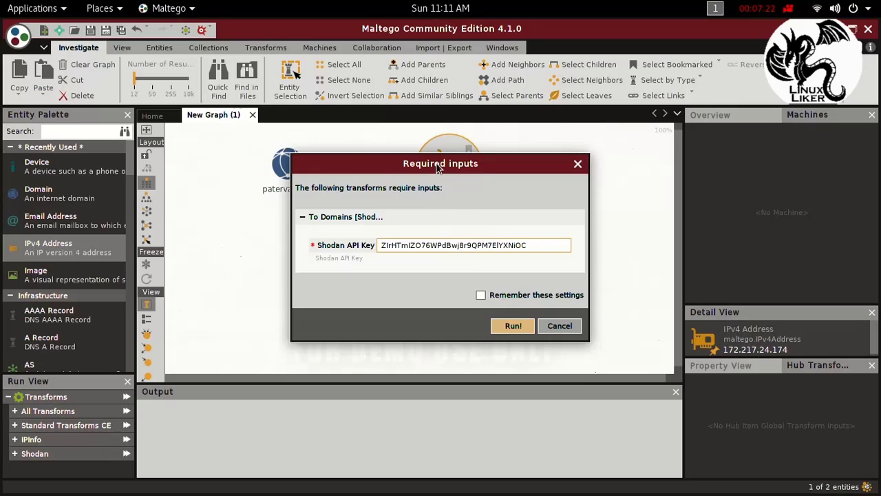
drag(382, 163, 601, 205)
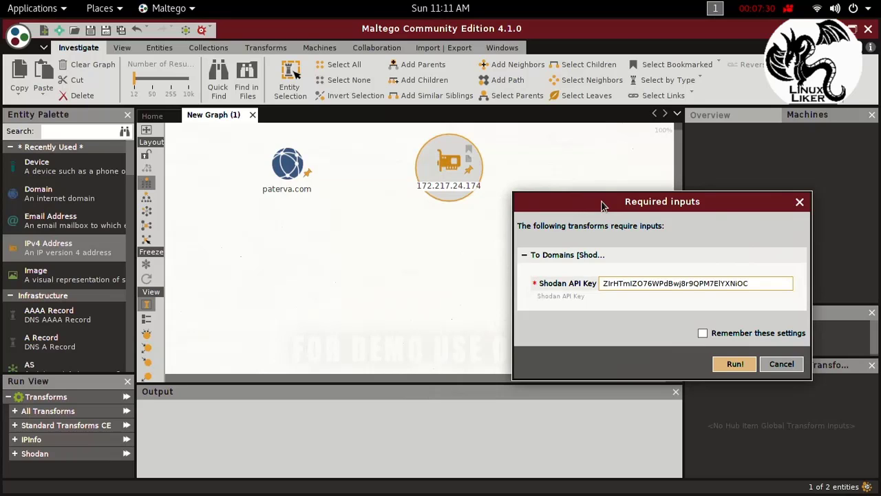
drag(601, 205, 604, 182)
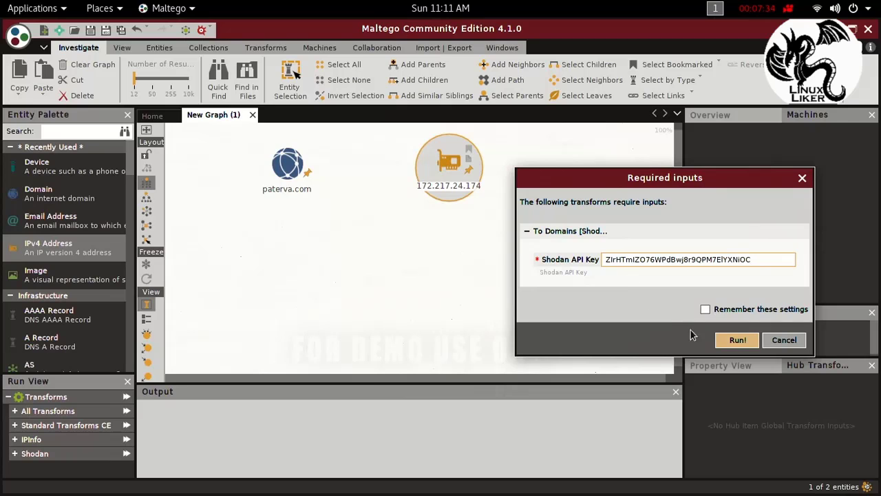
click(738, 341)
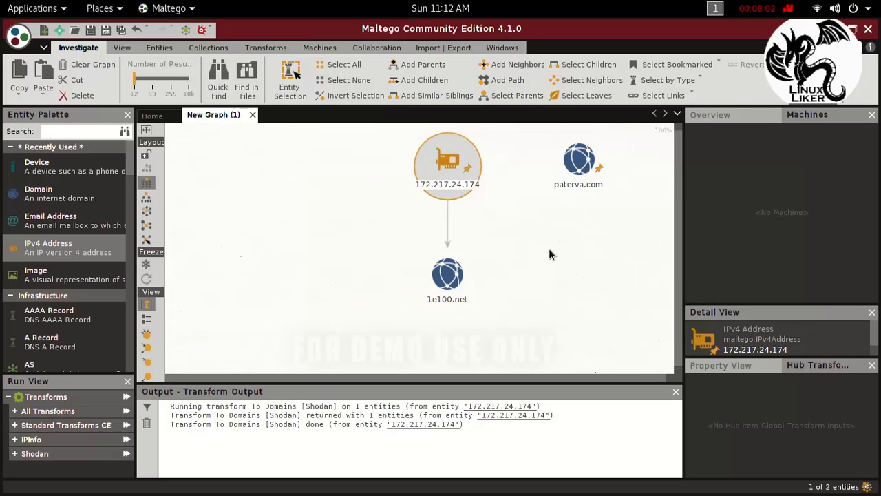
click(445, 283)
right_click(445, 279)
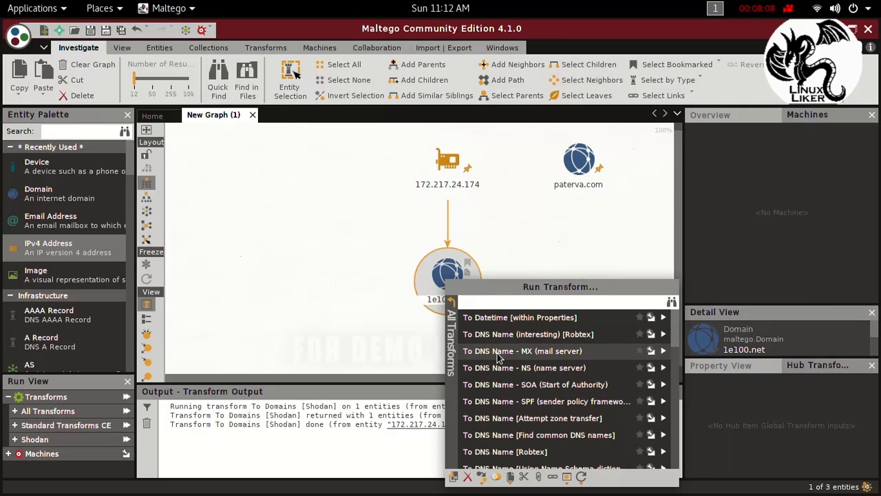
click(442, 170)
Step: Run the To DNSNames [within Properties] transform on the IPv4 Address entity
click(442, 169)
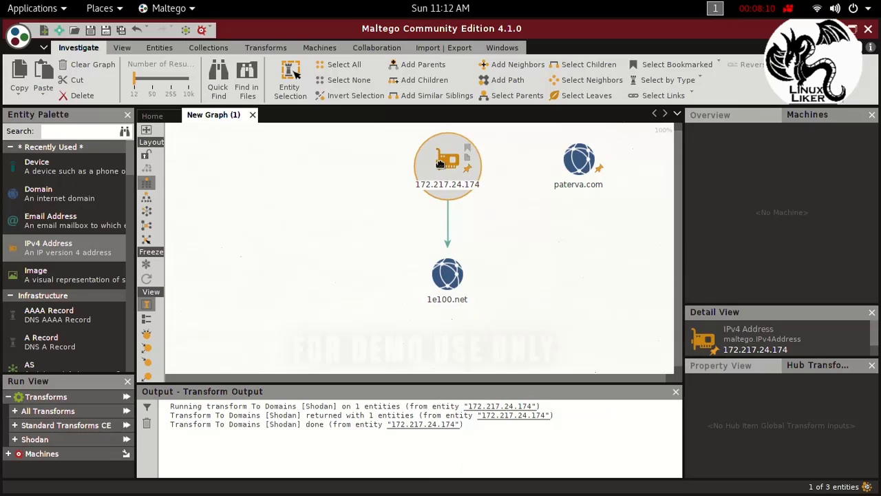
right_click(443, 169)
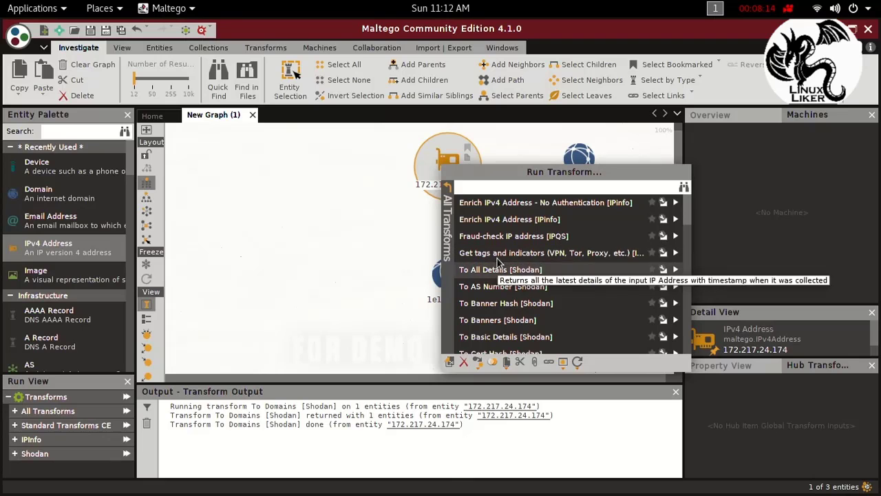
scroll(500, 342, down, 4)
scroll(501, 342, down, 4)
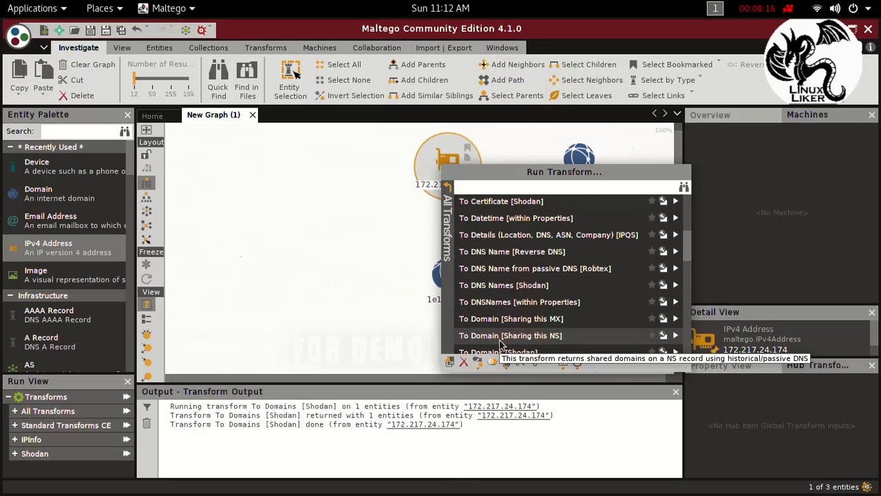
scroll(501, 291, down, 3)
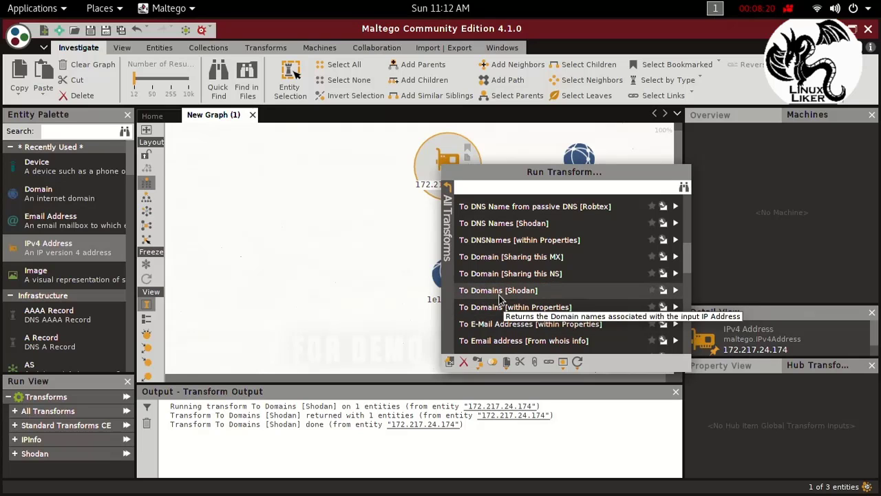
click(488, 241)
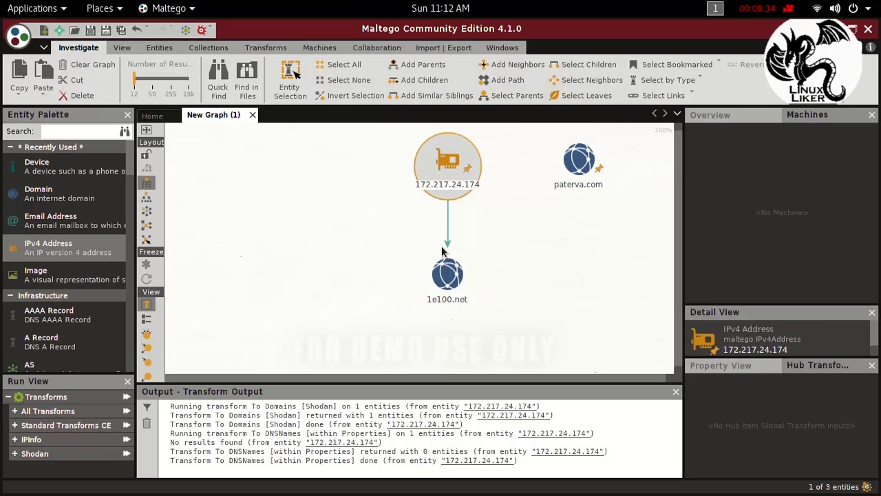
Step: Run the To Domains [within Properties] transform on the IPv4 Address entity, and move that entity left on the graph
right_click(428, 164)
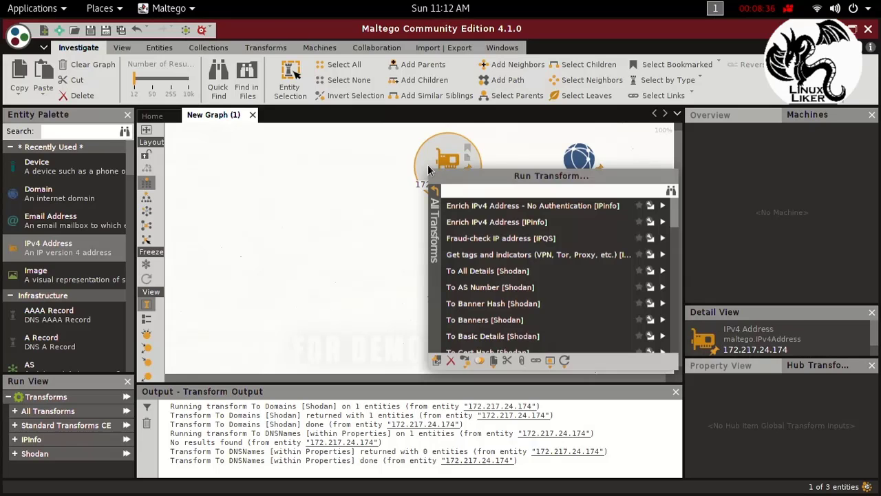
scroll(503, 286, down, 2)
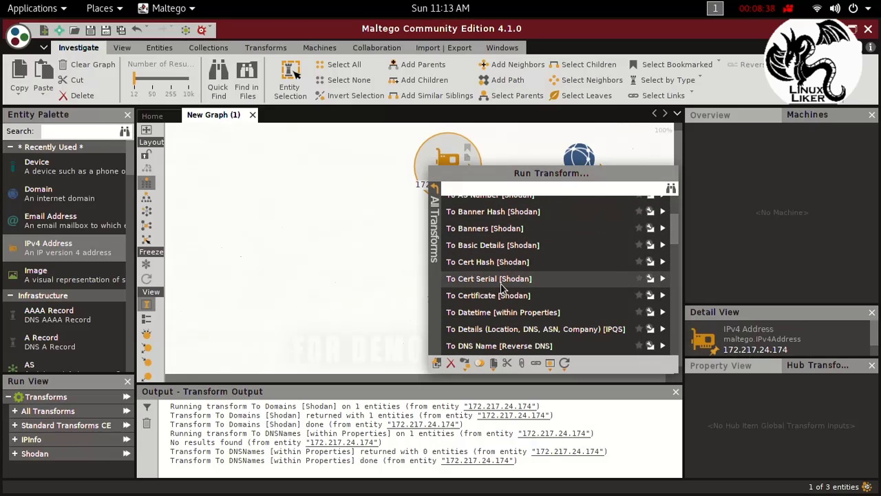
scroll(499, 293, down, 2)
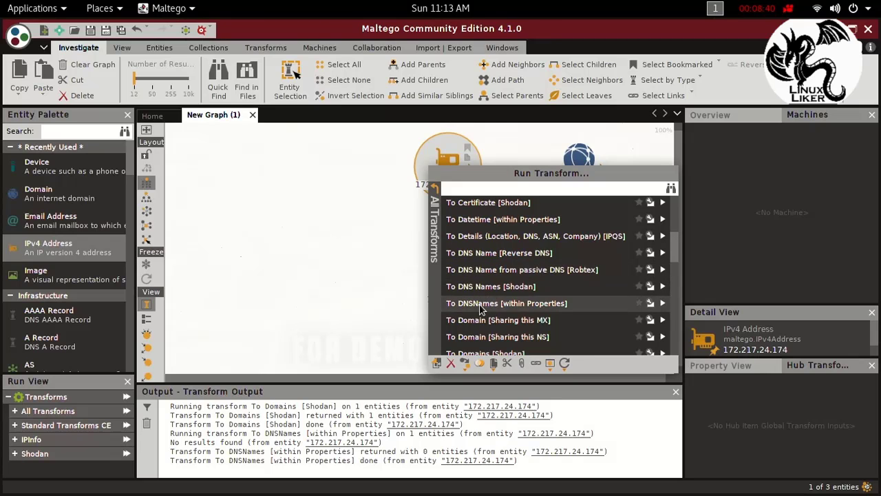
scroll(481, 306, down, 2)
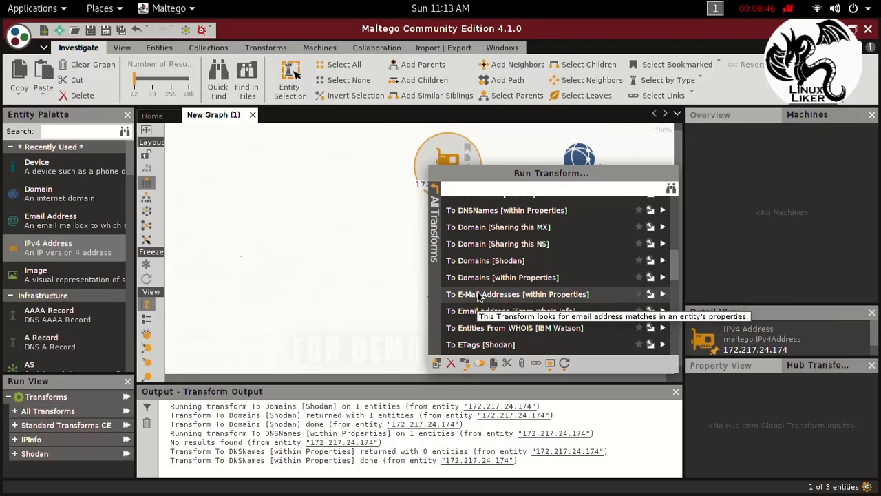
click(479, 278)
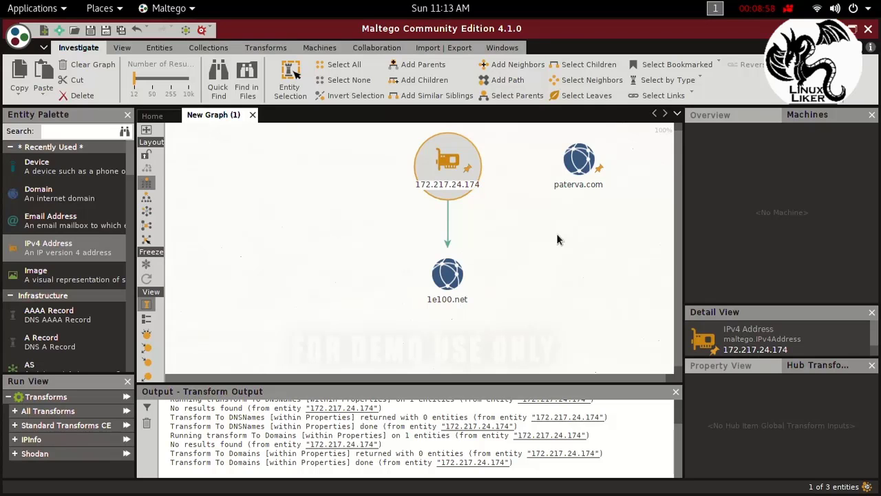
drag(453, 164, 327, 167)
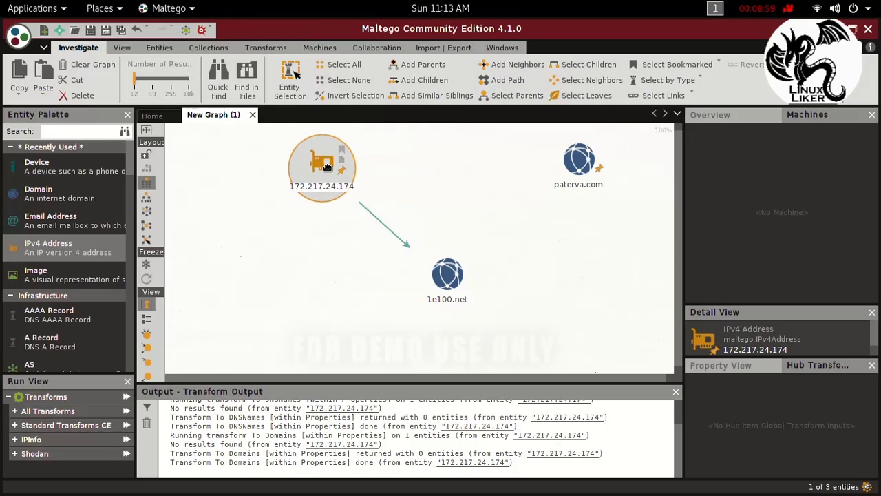
Step: Delete the IPv4 Address entity from the graph and confirm the deletion
click(513, 297)
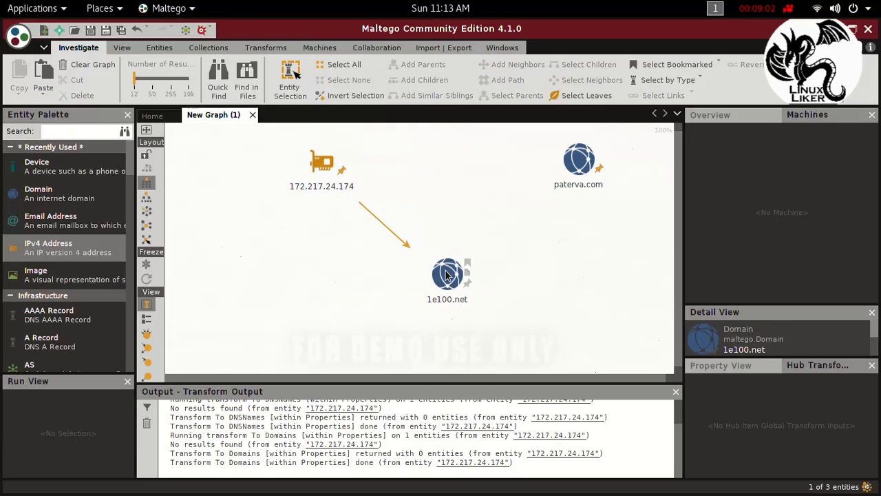
click(322, 159)
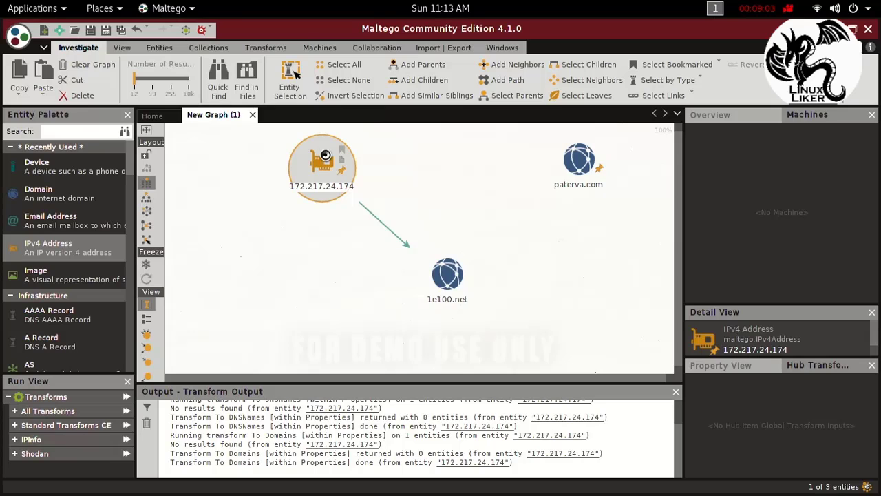
right_click(326, 157)
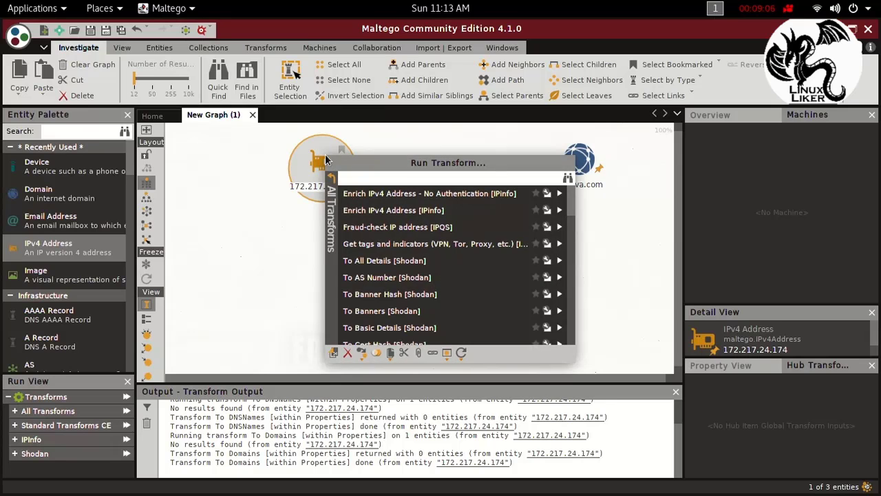
click(347, 353)
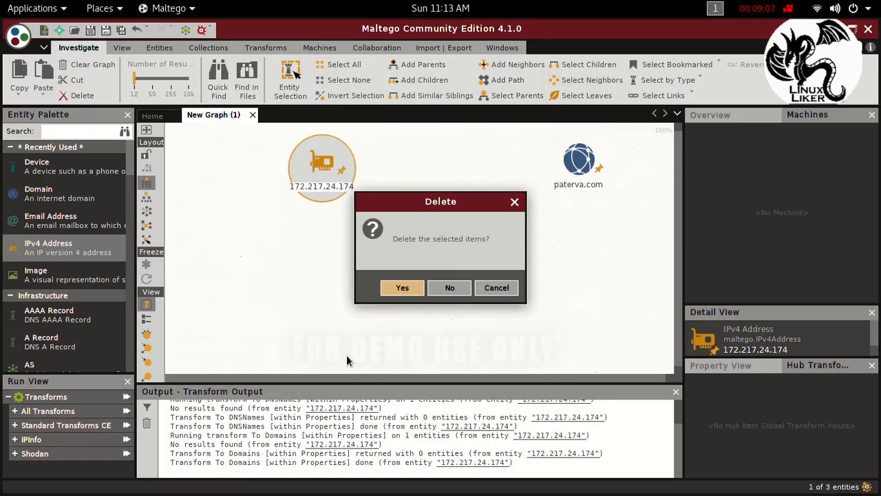
click(401, 292)
Step: Delete the 1e100.net domain entity from the graph and confirm the deletion
click(438, 293)
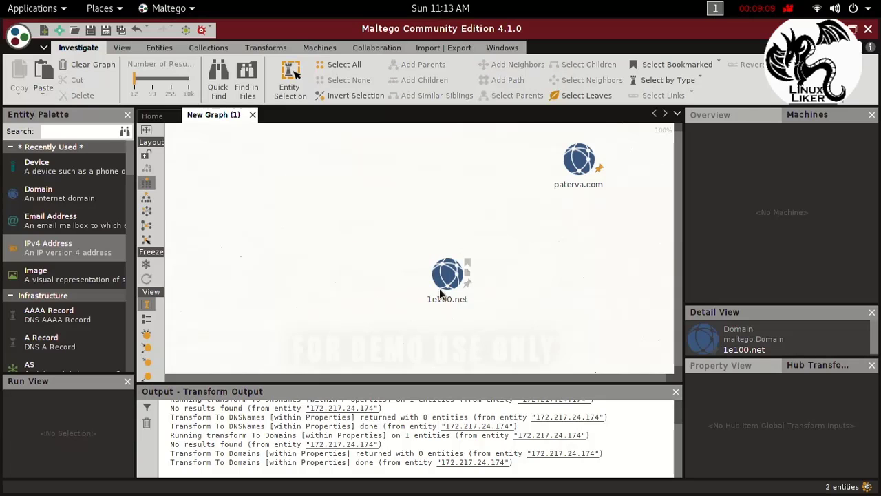
right_click(439, 289)
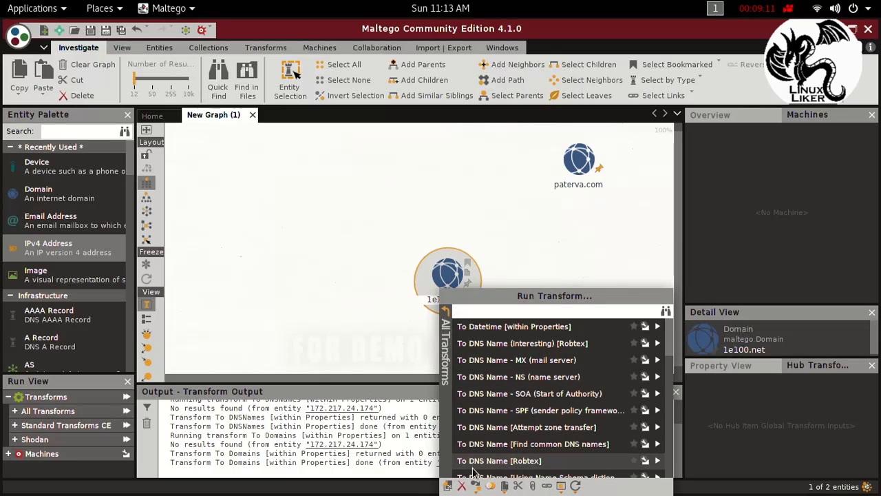
click(461, 486)
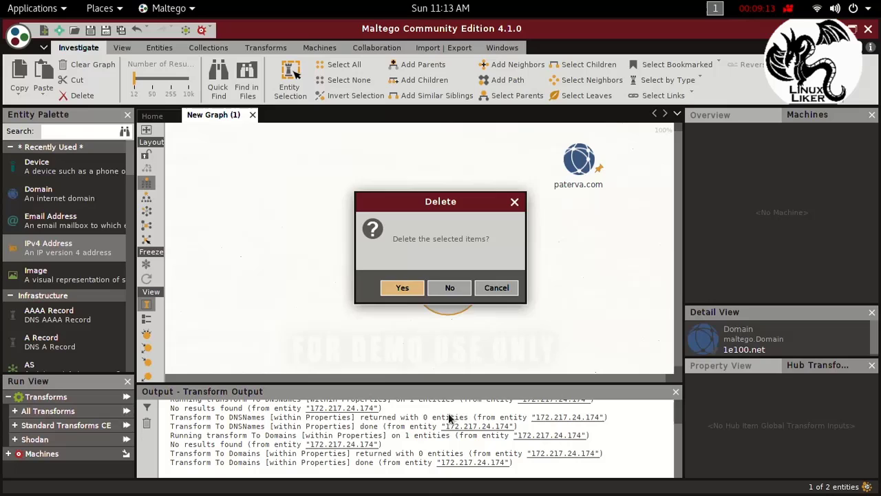
click(402, 289)
Step: Try to move the remaining paterva.com domain entity left on the graph
drag(581, 164, 373, 167)
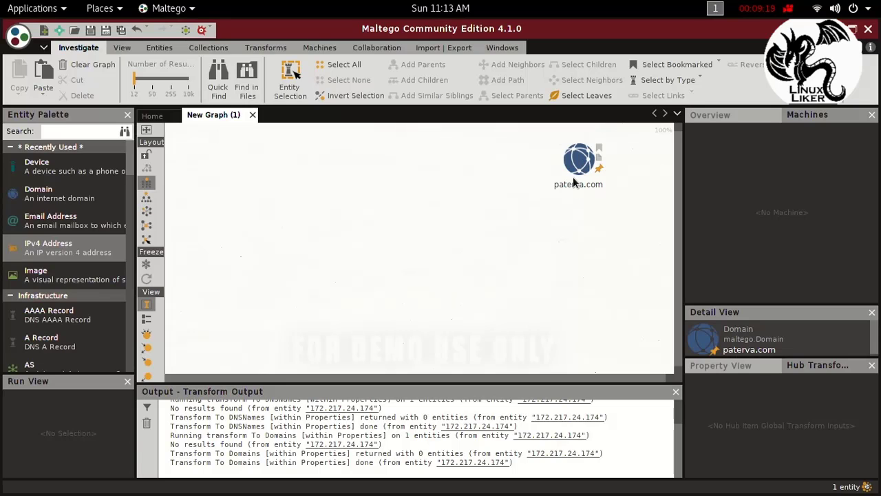
drag(582, 160, 529, 158)
click(573, 211)
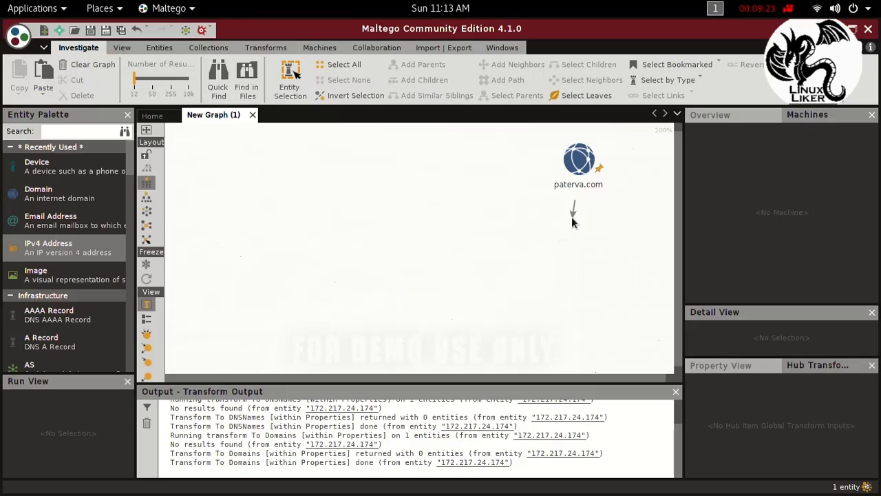
click(592, 173)
drag(592, 172, 512, 172)
scroll(140, 232, down, 3)
click(503, 204)
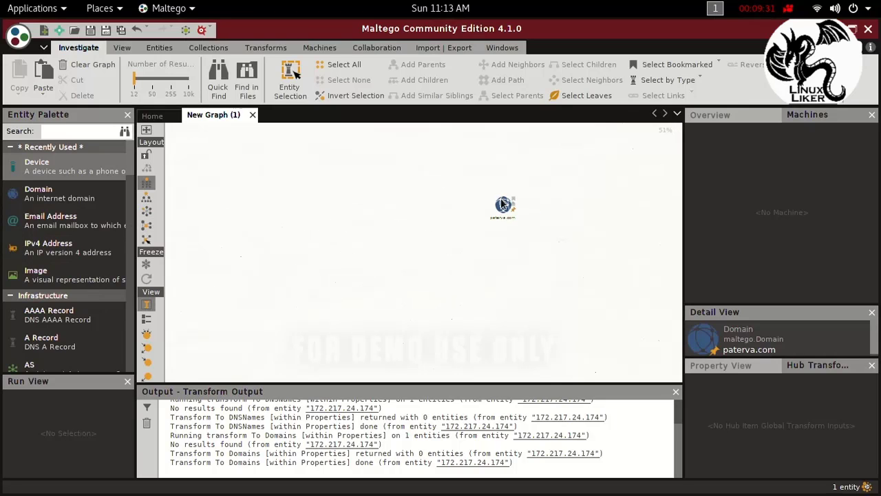
drag(504, 210, 249, 115)
Step: Close the current graph without saving its changes and create a new blank graph
click(254, 115)
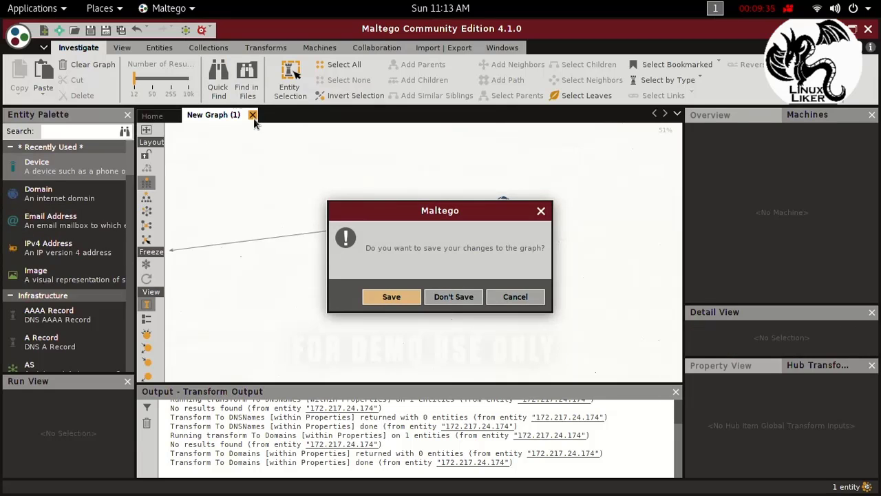
click(453, 301)
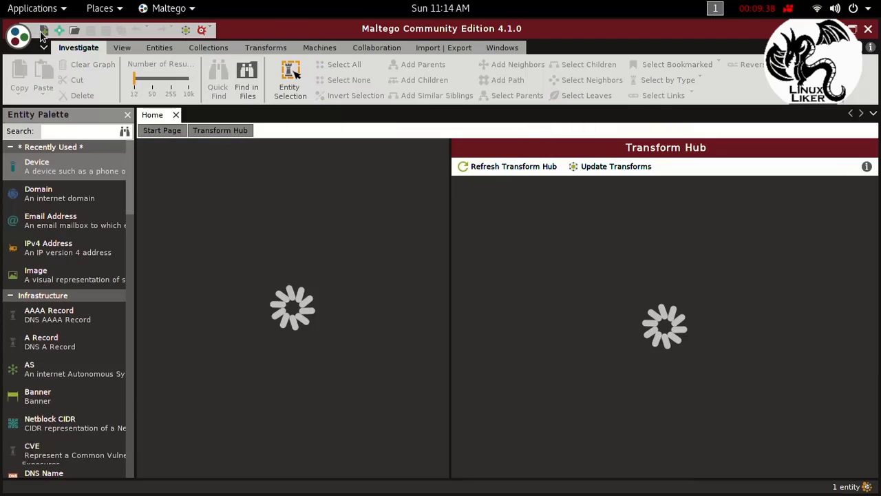
click(42, 32)
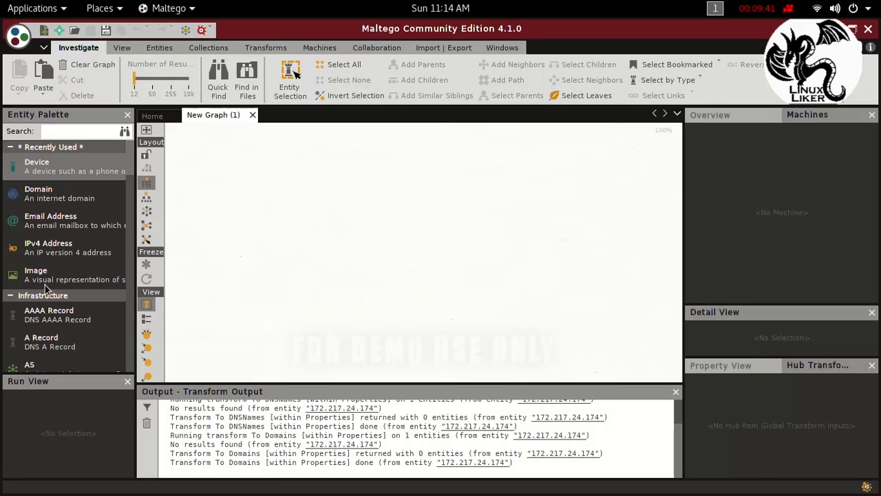
Step: Add a Domain entity to the upper middle of the new graph
mouse_move(61, 494)
click(21, 194)
drag(20, 195, 324, 206)
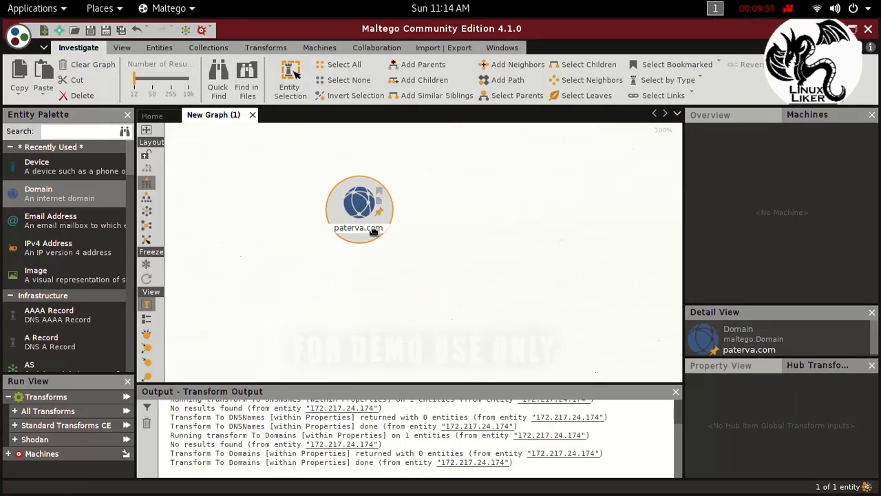
Step: Set the new Domain entity's value to google.com
click(365, 230)
double_click(366, 231)
click(365, 231)
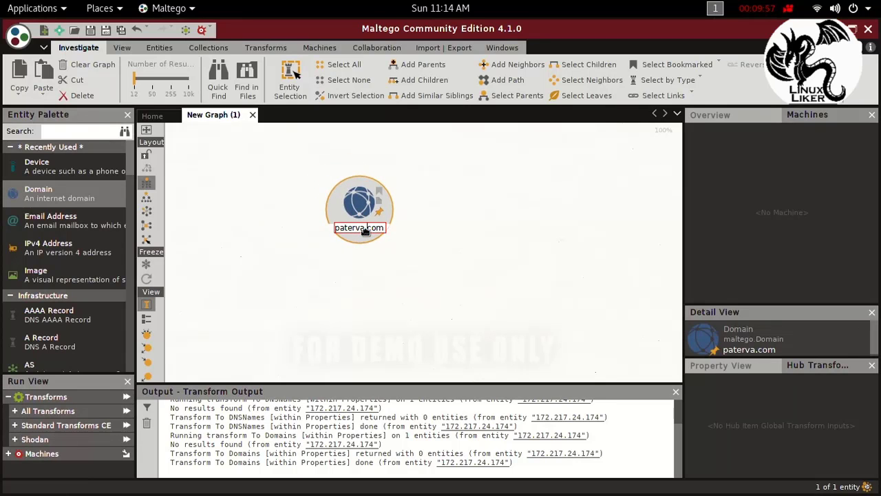
key(BackSpace)
key(BackSpace)
key(BackSpace)
key(BackSpace)
key(BackSpace)
key(BackSpace)
key(BackSpace)
key(BackSpace)
text(gg)
key(BackSpace)
text(oogle.)
key(Return)
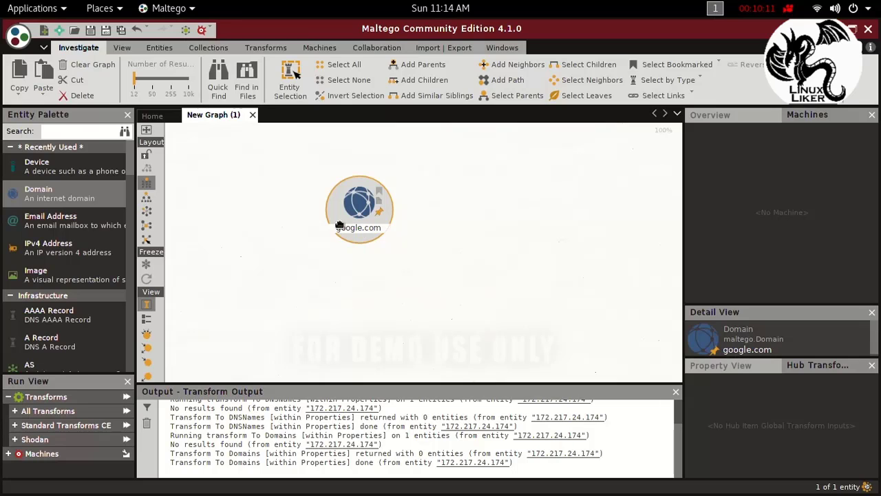
Step: Move the google.com entity up on the graph and run the To IP Addresses [within Properties] transform on it
drag(357, 205, 356, 208)
drag(355, 208, 369, 171)
right_click(369, 172)
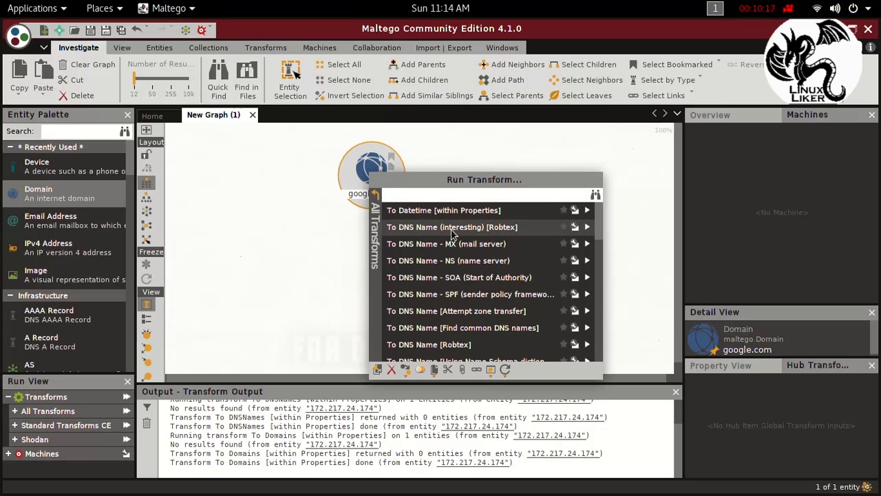
scroll(427, 337, down, 3)
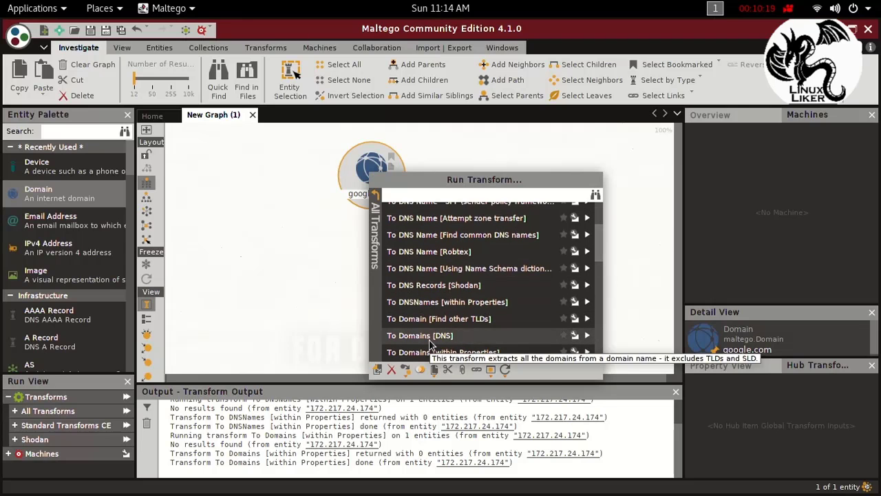
scroll(427, 330, down, 6)
scroll(420, 300, down, 2)
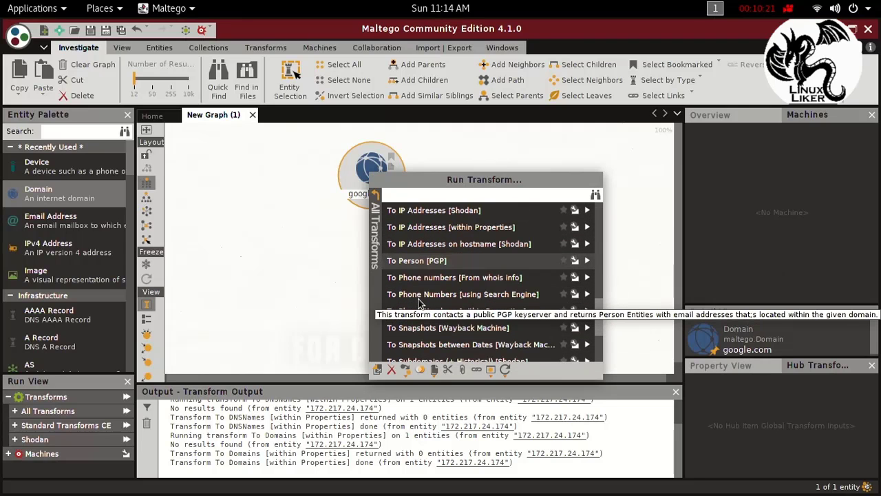
click(416, 231)
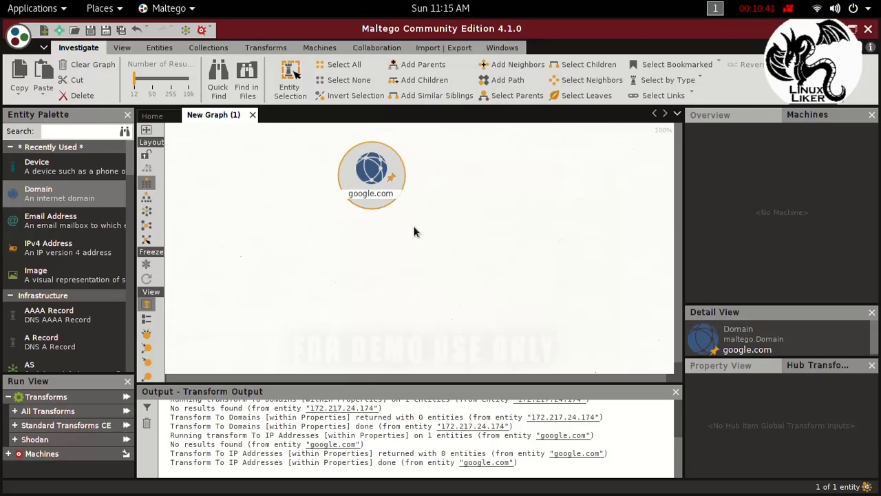
Step: Run the To Phone numbers [From whois info] transform on the google.com domain entity
scroll(493, 216, down, 2)
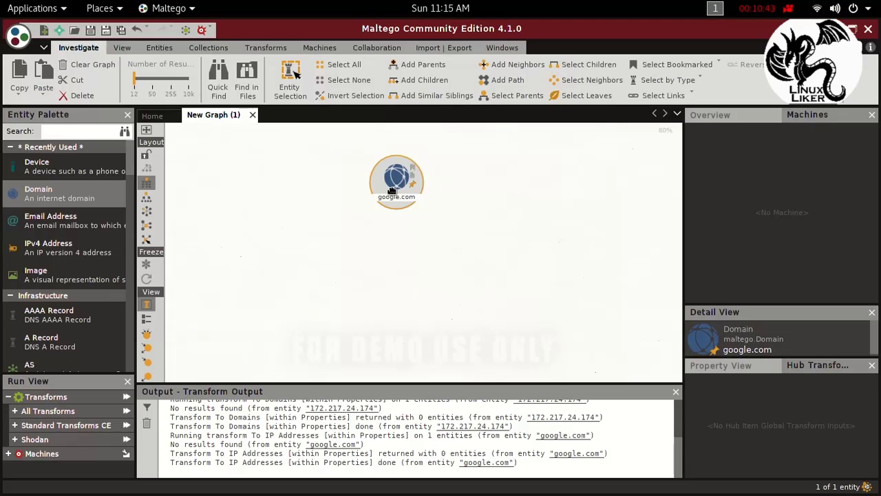
right_click(389, 190)
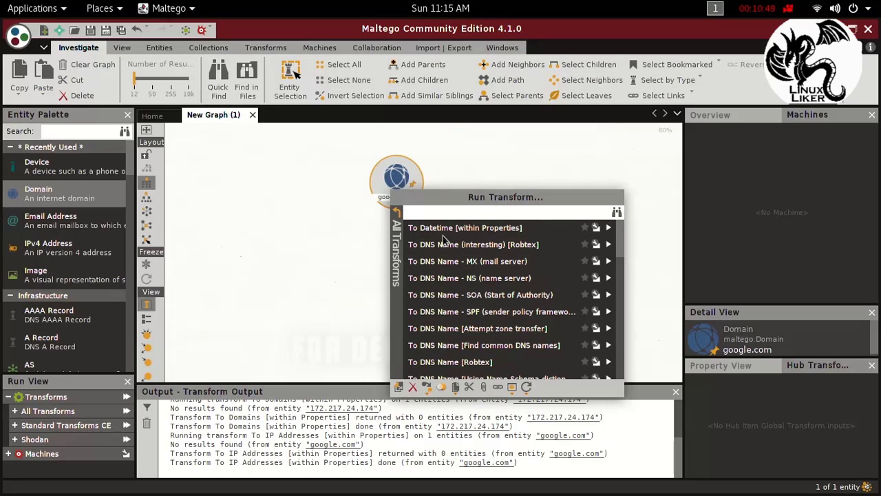
scroll(442, 297, down, 2)
scroll(443, 297, down, 5)
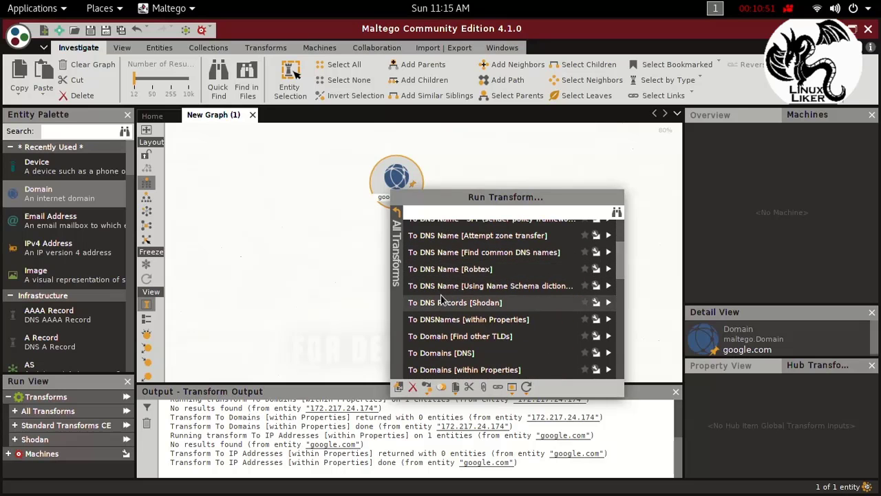
scroll(439, 308, down, 2)
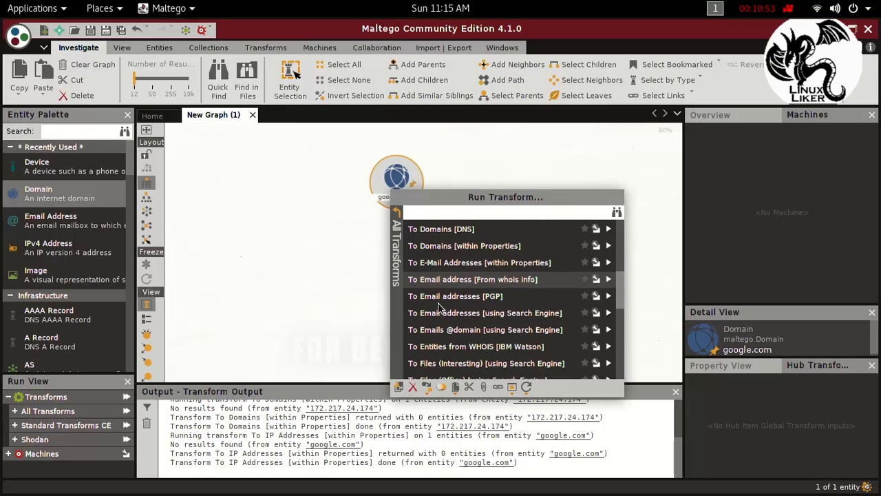
scroll(439, 308, down, 2)
scroll(438, 308, down, 1)
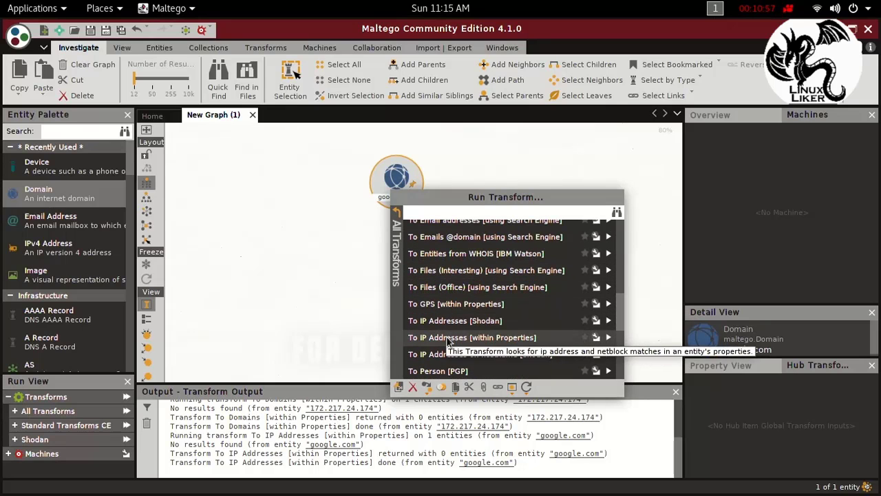
scroll(444, 365, down, 3)
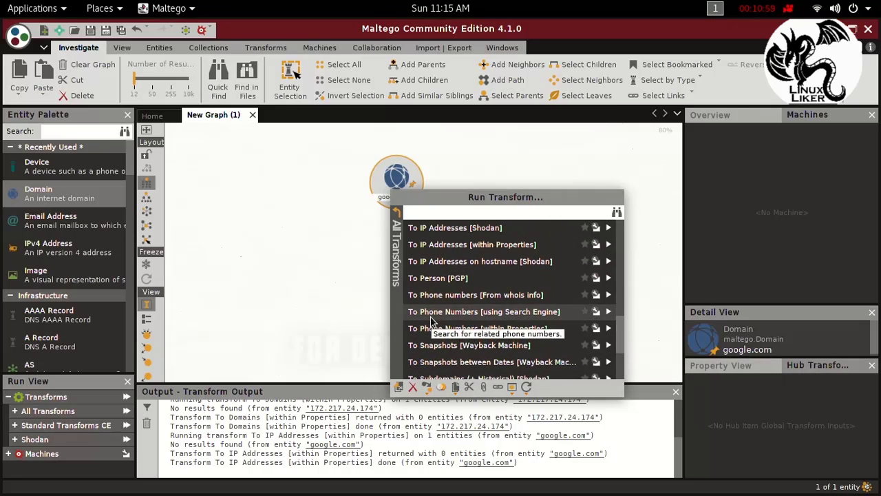
scroll(524, 314, down, 2)
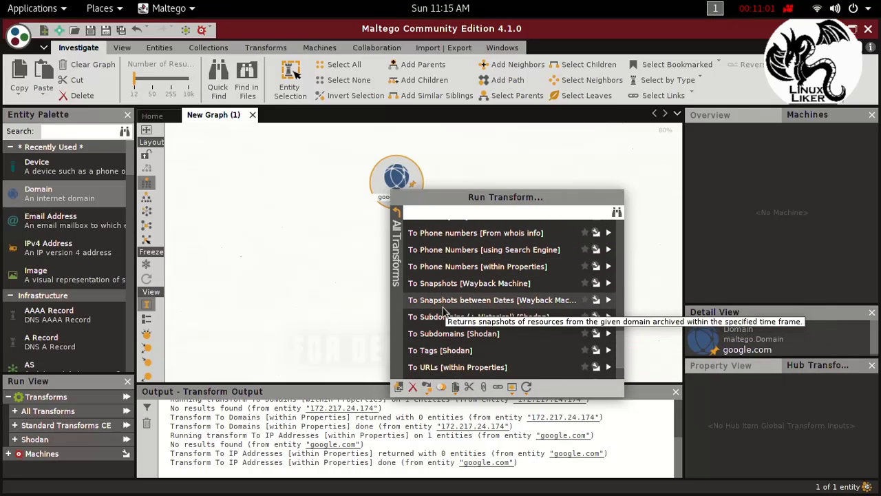
scroll(449, 297, up, 1)
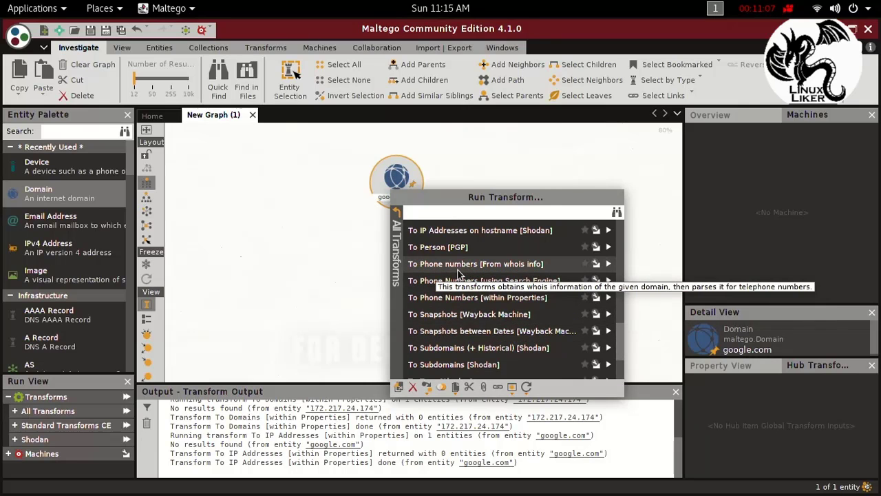
click(608, 265)
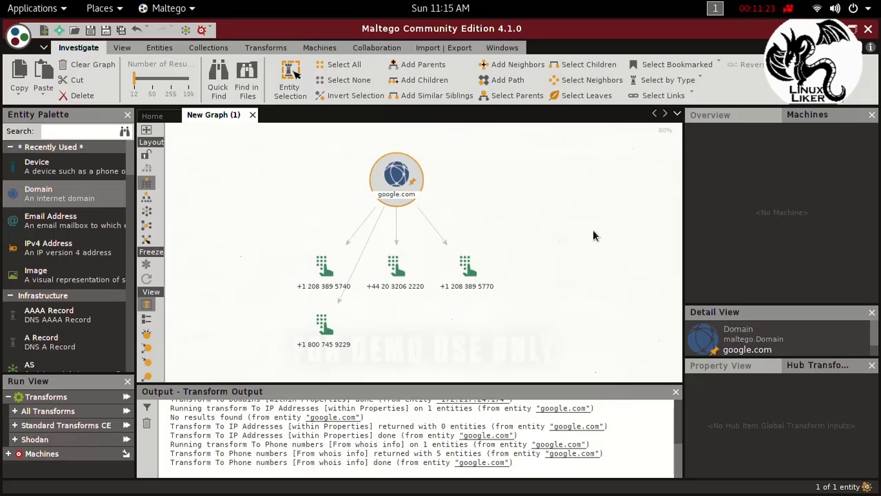
Step: Run the To GPS [within Properties] transform on the leftmost phone number entity in the first row below google.com
scroll(336, 270, down, 4)
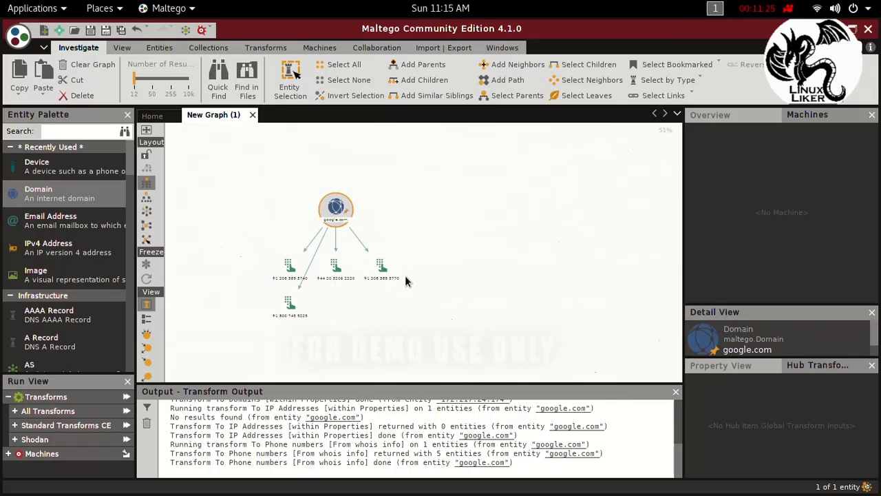
scroll(404, 275, up, 5)
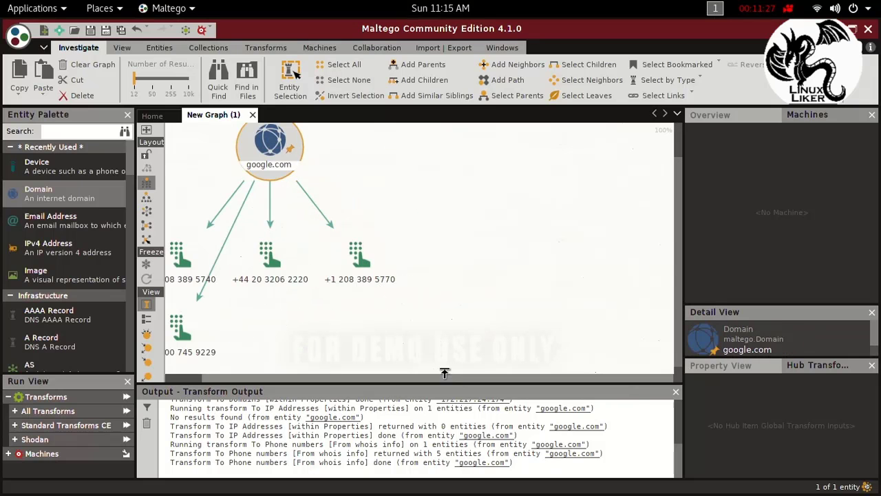
drag(285, 379, 246, 388)
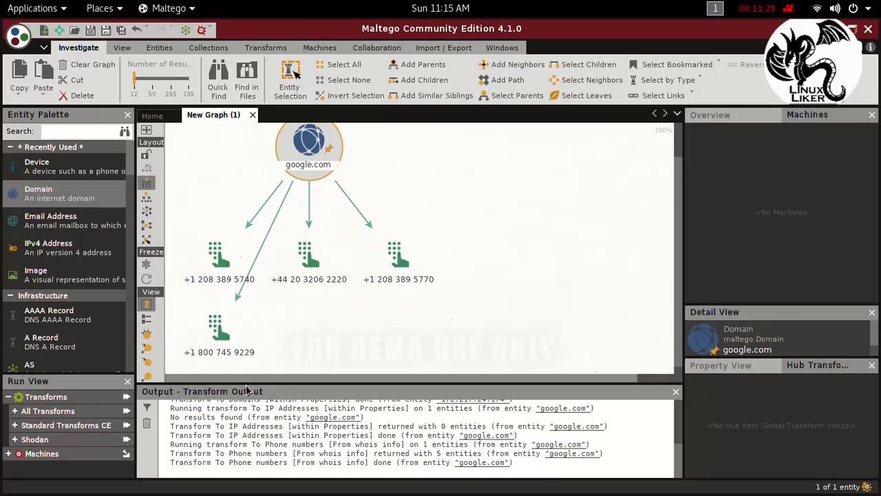
click(219, 267)
right_click(219, 267)
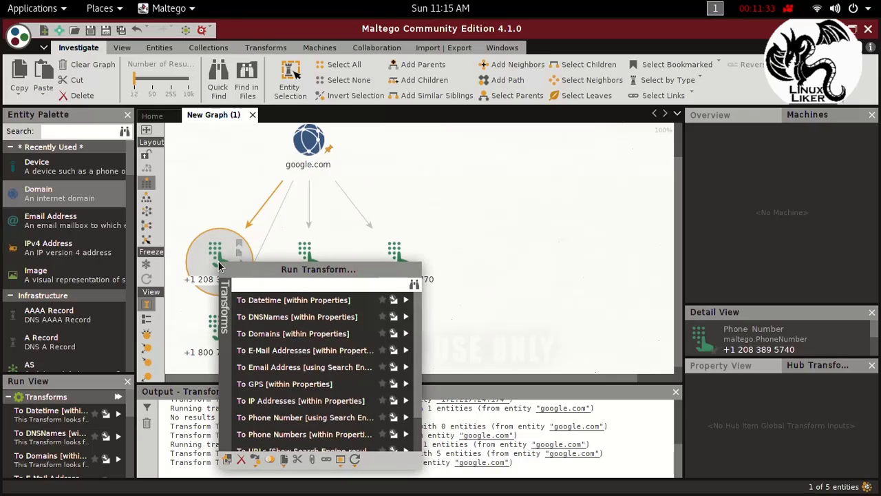
scroll(254, 307, down, 2)
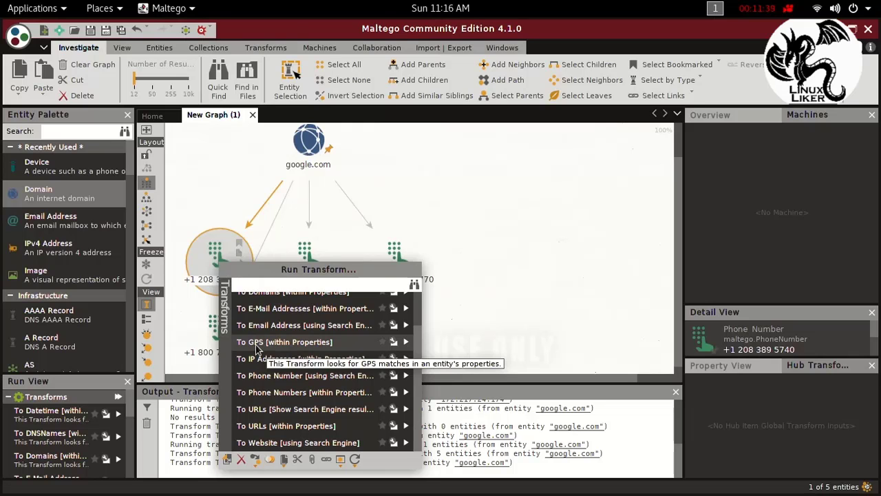
click(407, 342)
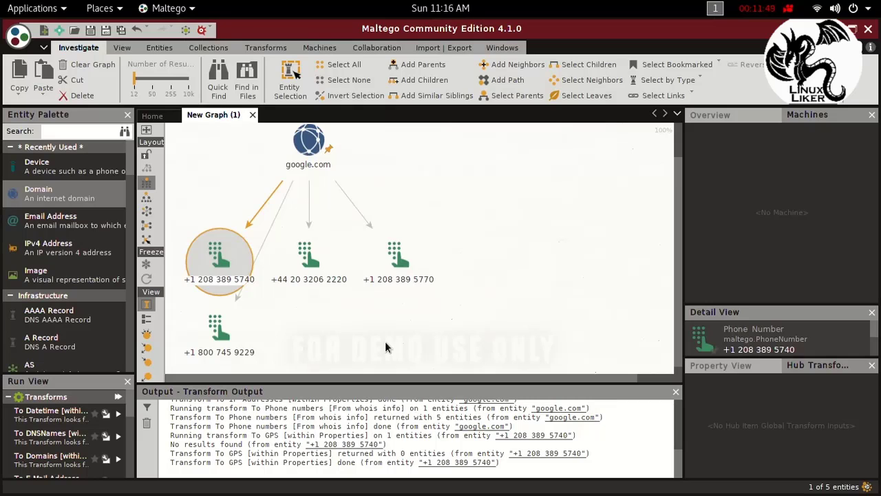
Step: Run the To GPS [within Properties] transform on the middle phone number entity in the first row below google.com
scroll(283, 307, down, 3)
scroll(291, 310, up, 2)
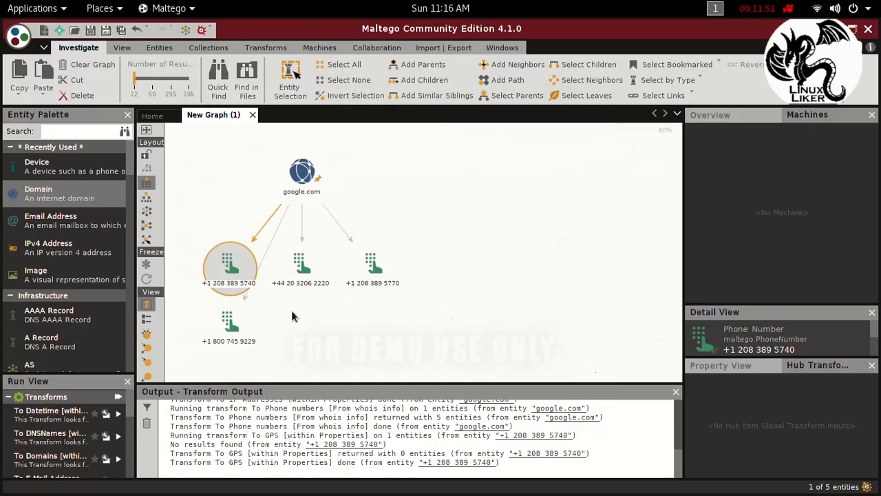
click(300, 283)
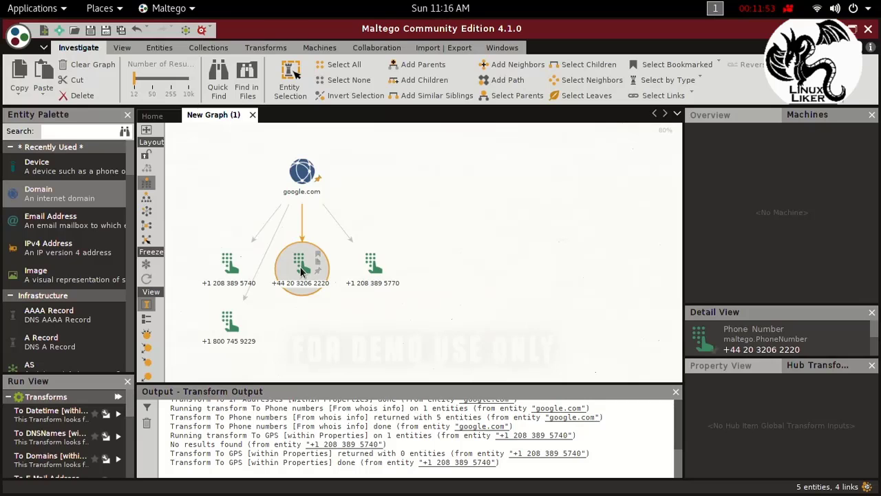
right_click(301, 271)
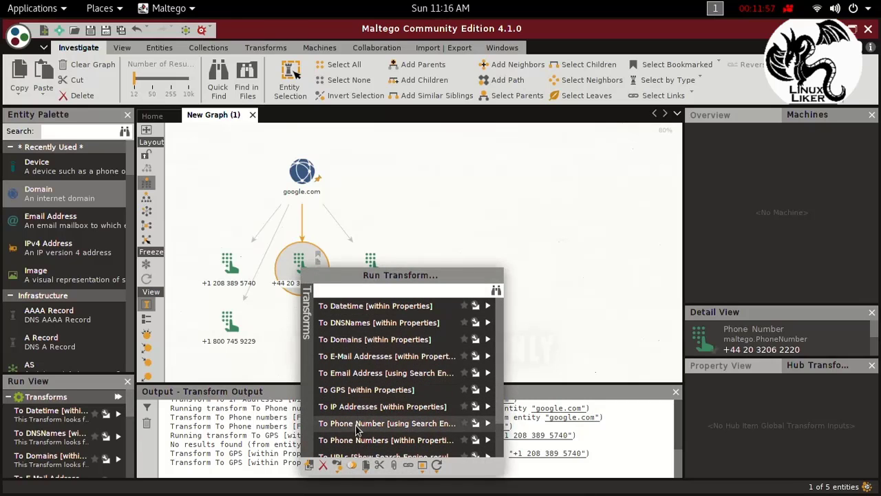
click(353, 390)
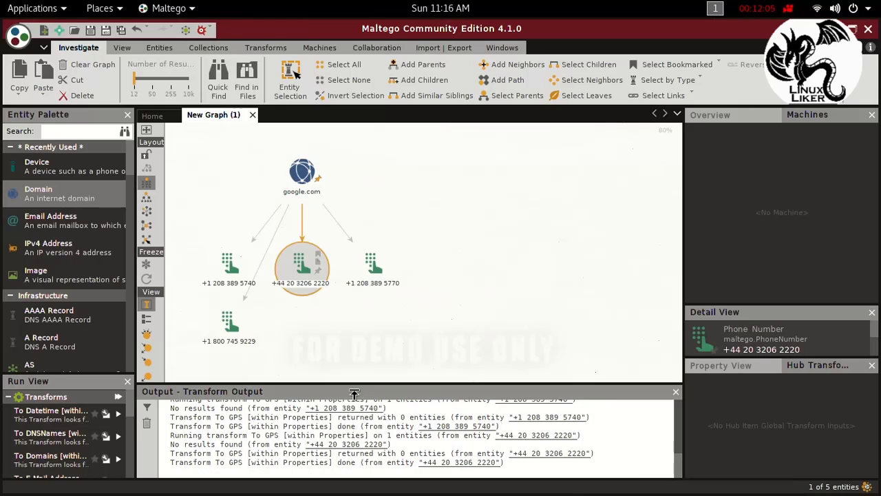
Step: Run the To Email addresses [using Search Engine] transform on the google.com domain entity
scroll(324, 317, down, 1)
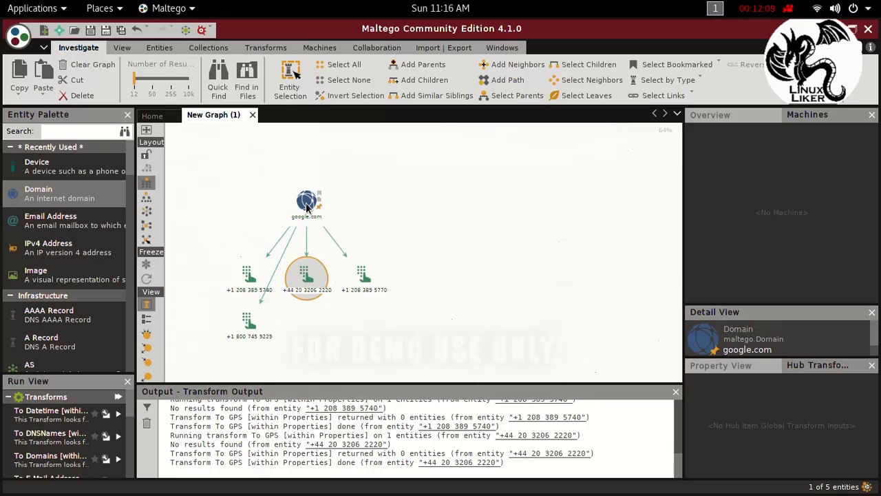
click(306, 207)
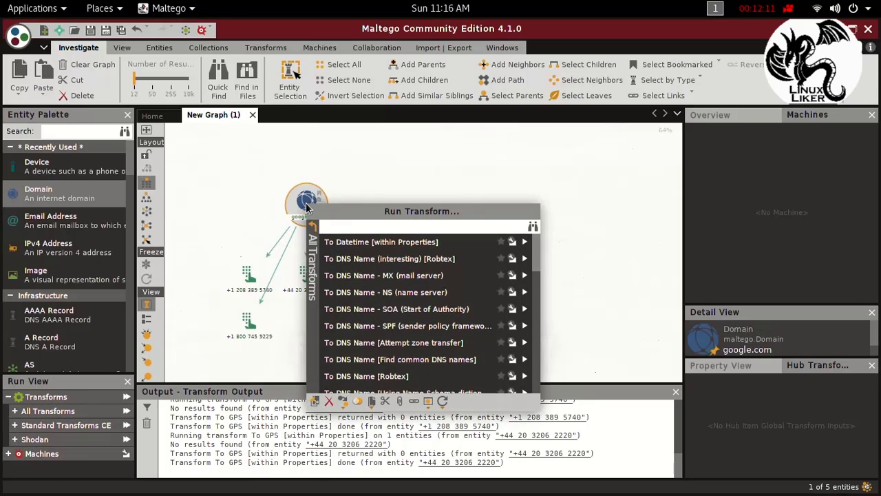
right_click(308, 208)
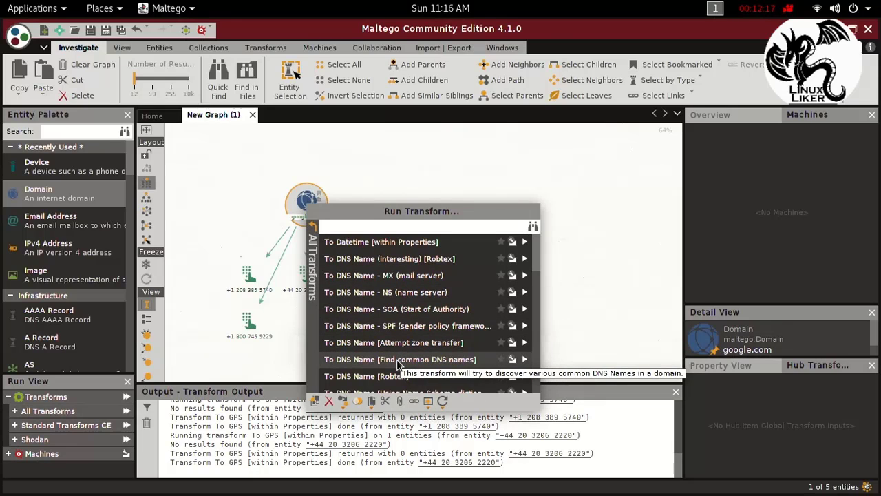
scroll(398, 365, down, 4)
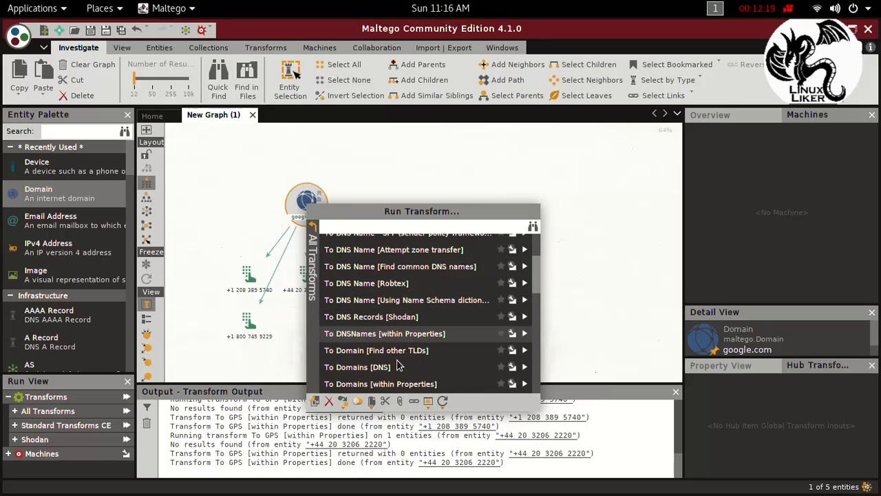
scroll(394, 363, down, 4)
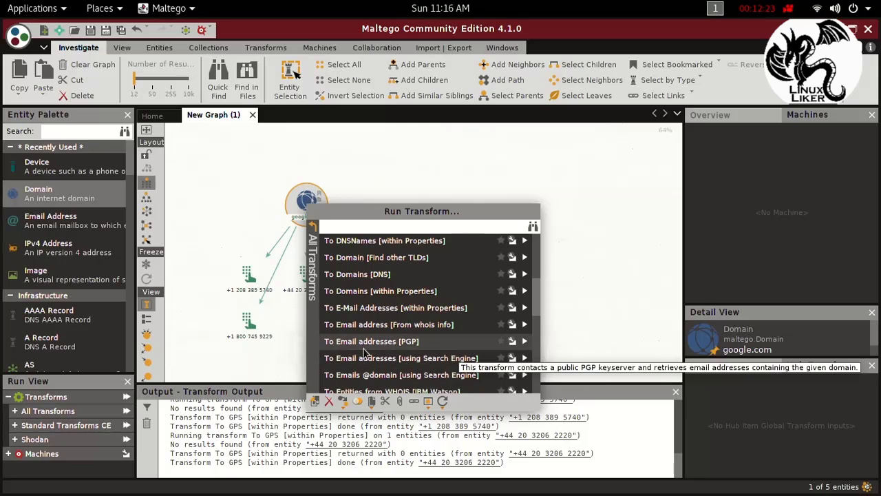
scroll(364, 355, down, 2)
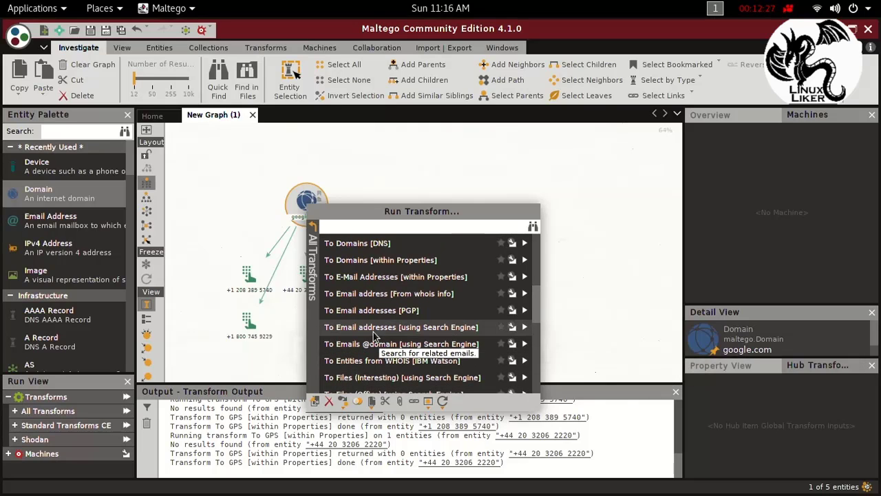
click(373, 330)
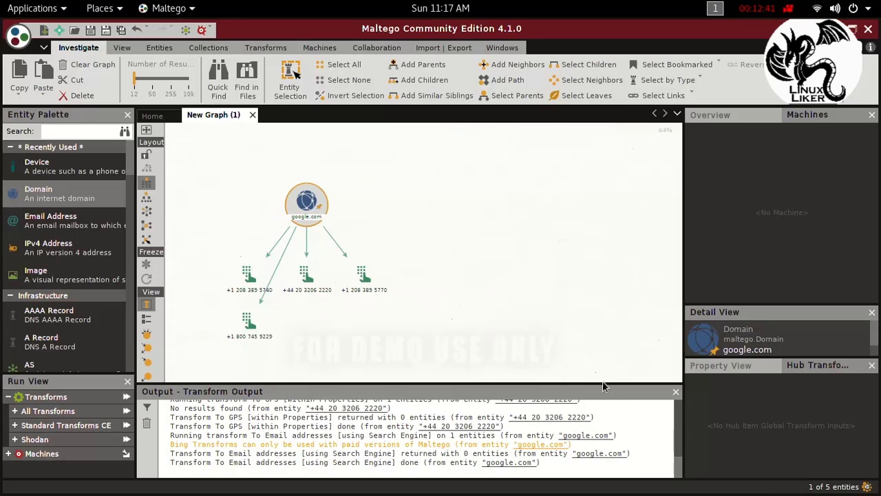
Step: Run the Footprint L2 machine on the google.com domain entity and accept the notice about limited results
scroll(320, 149, down, 3)
scroll(338, 200, up, 2)
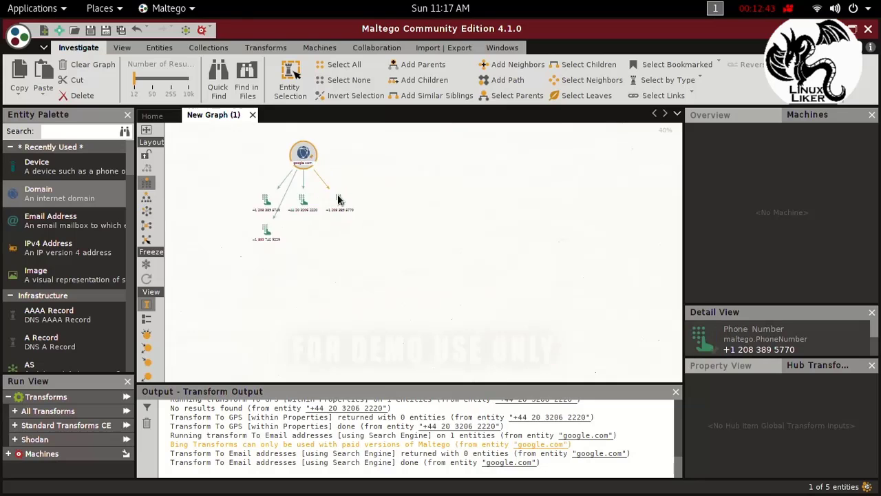
scroll(337, 200, up, 1)
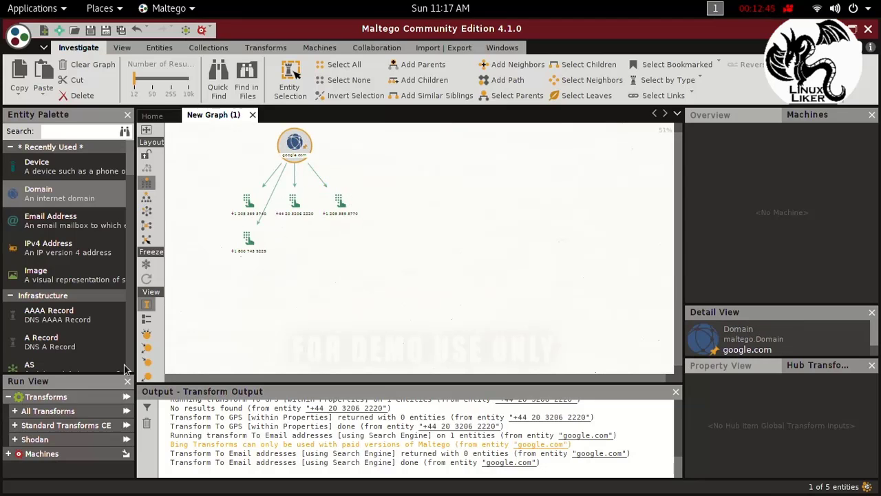
click(7, 455)
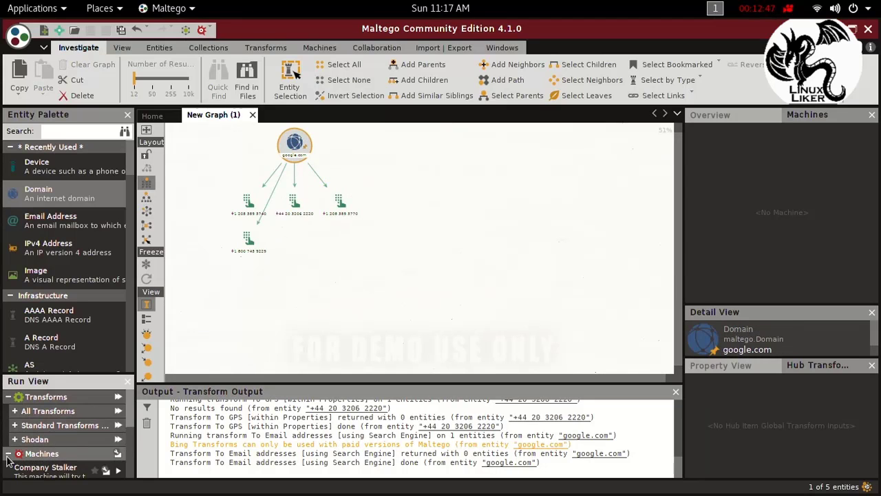
scroll(54, 456, down, 3)
scroll(54, 456, down, 2)
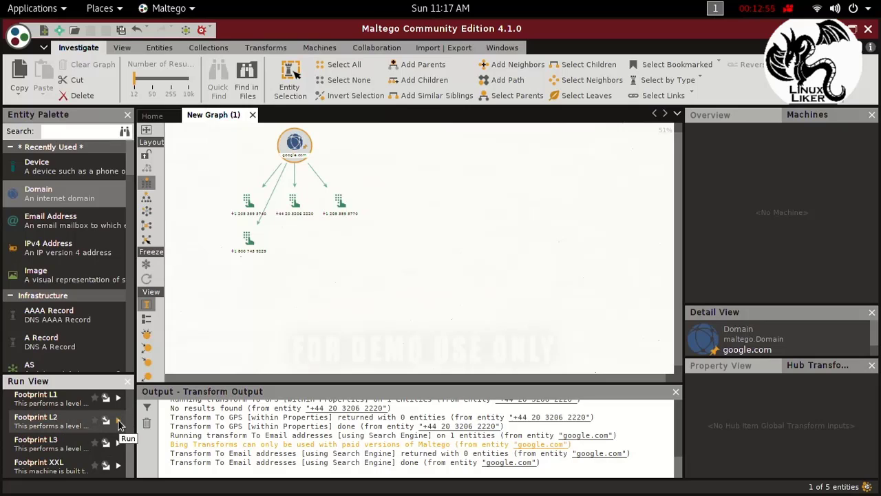
click(117, 420)
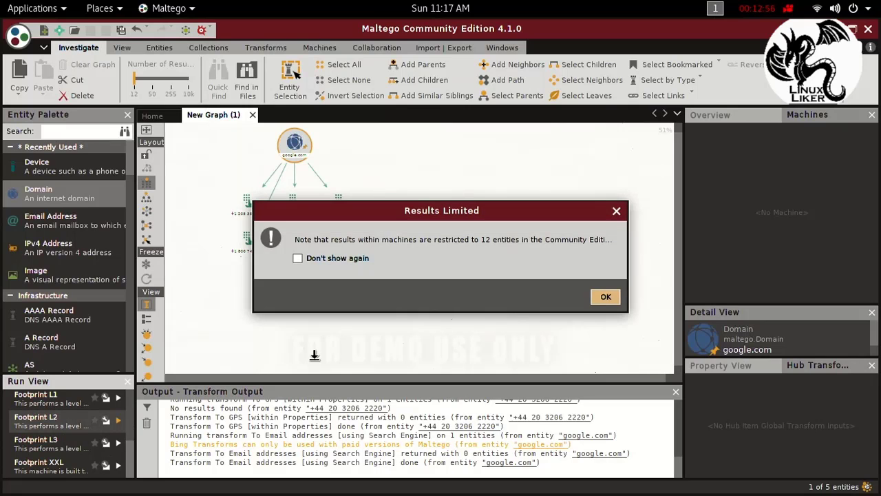
click(603, 300)
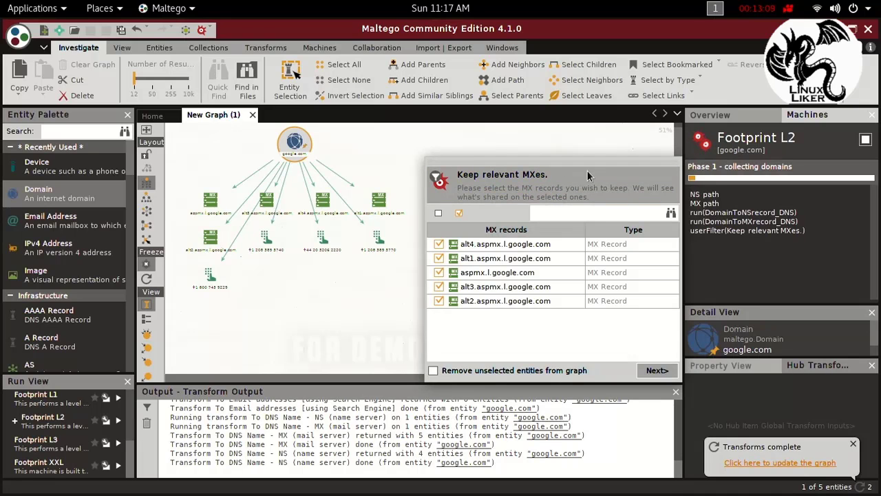
Step: Keep all listed MX and NS records for the Footprint L2 machine, without removing unselected entities from the graph
drag(588, 172, 552, 168)
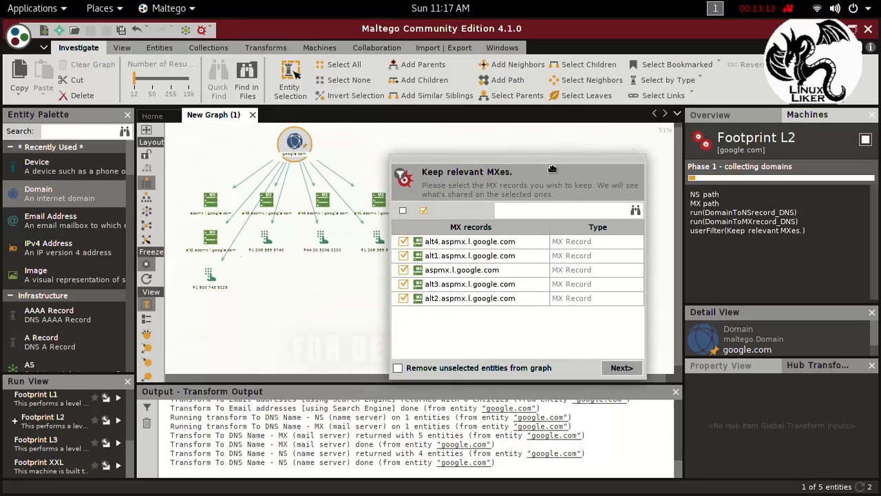
click(623, 369)
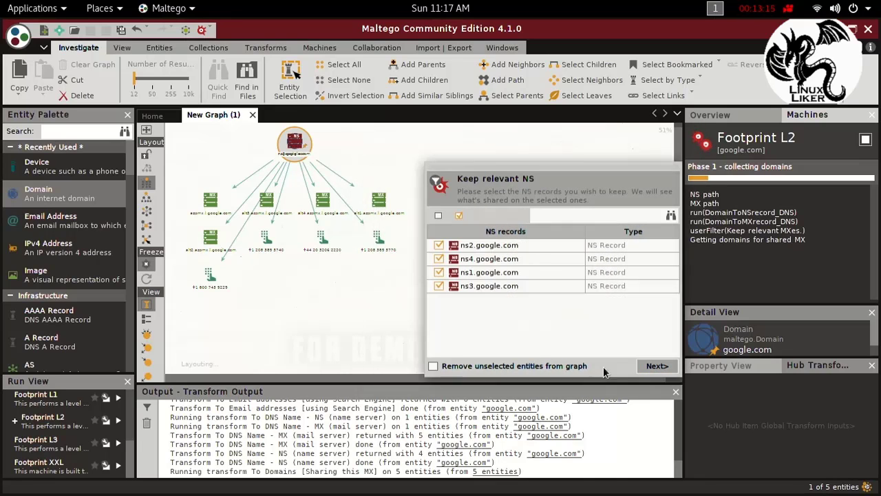
drag(523, 160, 463, 153)
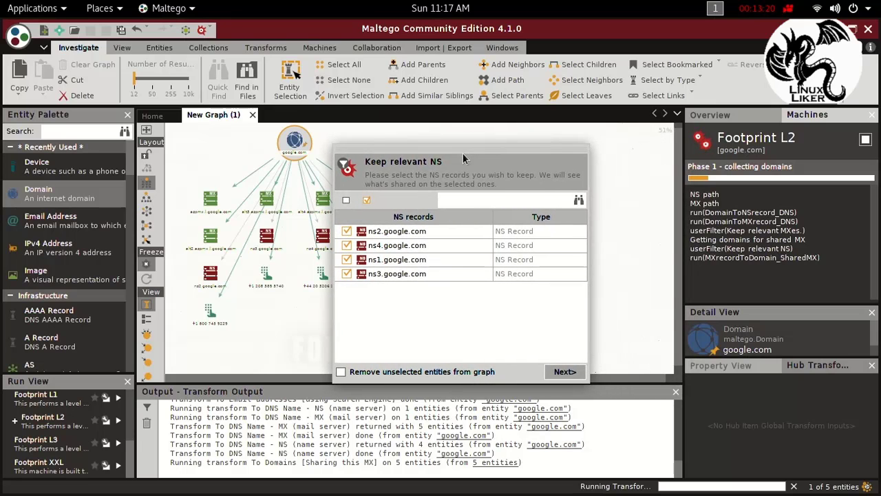
click(565, 371)
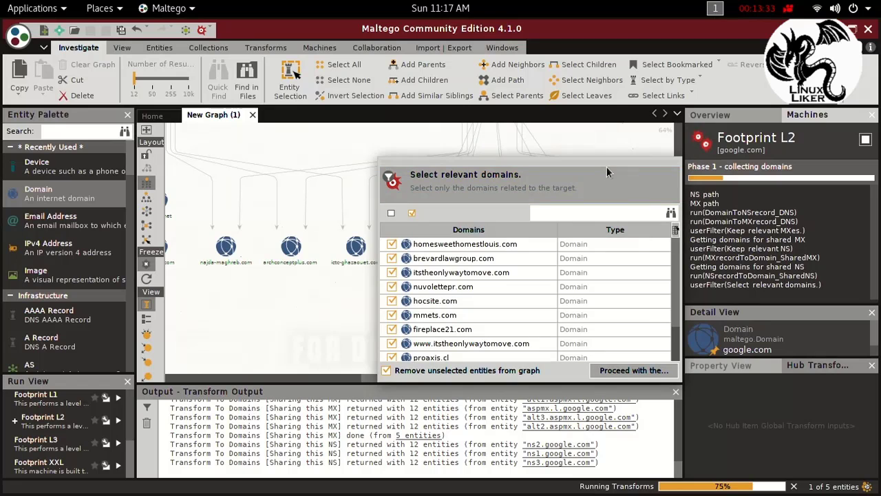
Step: Proceed with every listed domain in both relevant-domain filters, keeping the removal of unselected entities enabled
drag(606, 172, 492, 170)
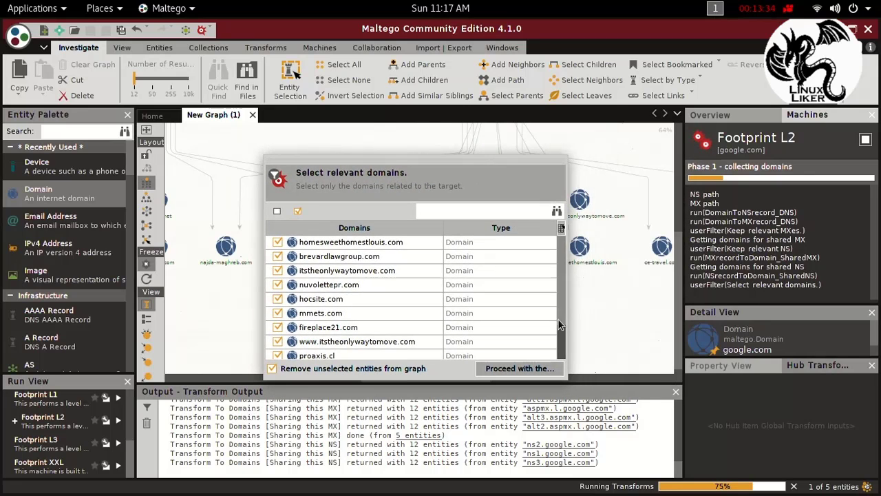
click(542, 370)
scroll(474, 301, down, 2)
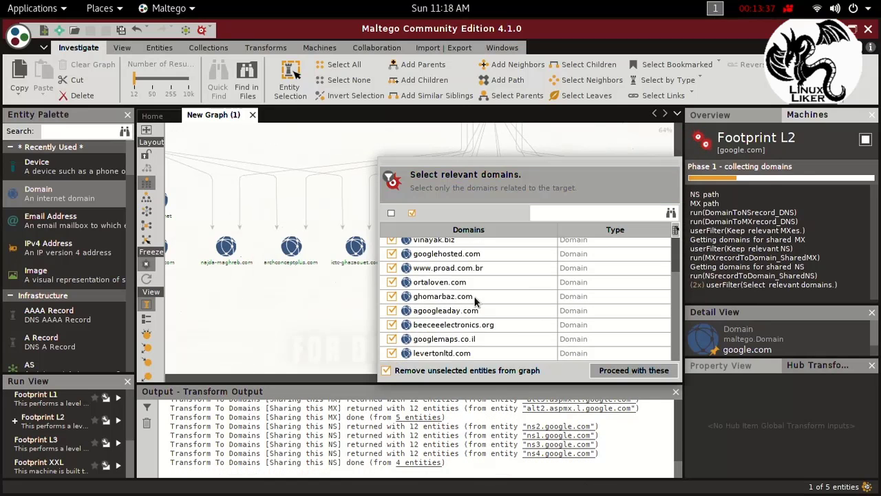
click(652, 375)
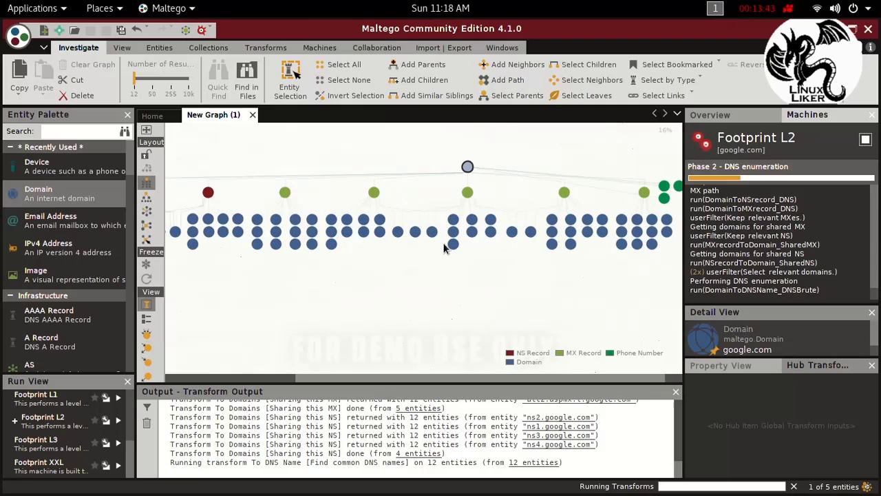
Step: Examine the domain, DNS name, IP address and netblock entities on the graph while the Footprint L2 machine runs
scroll(442, 242, up, 3)
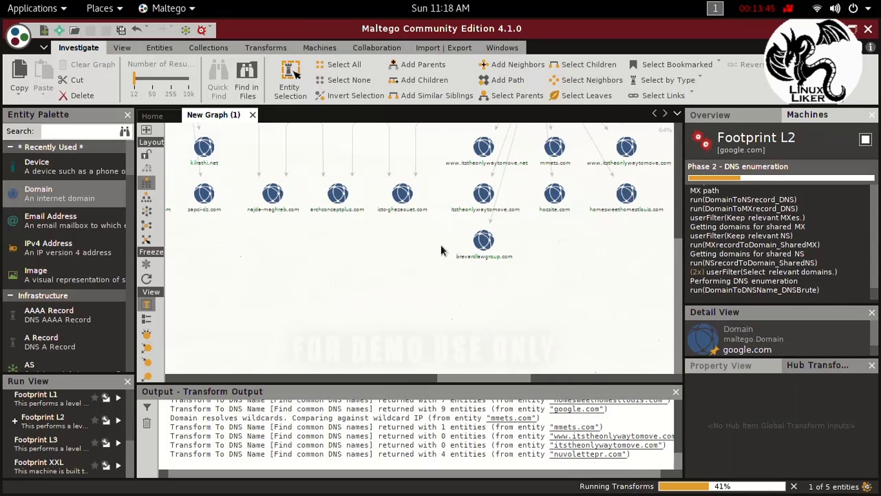
scroll(441, 248, up, 2)
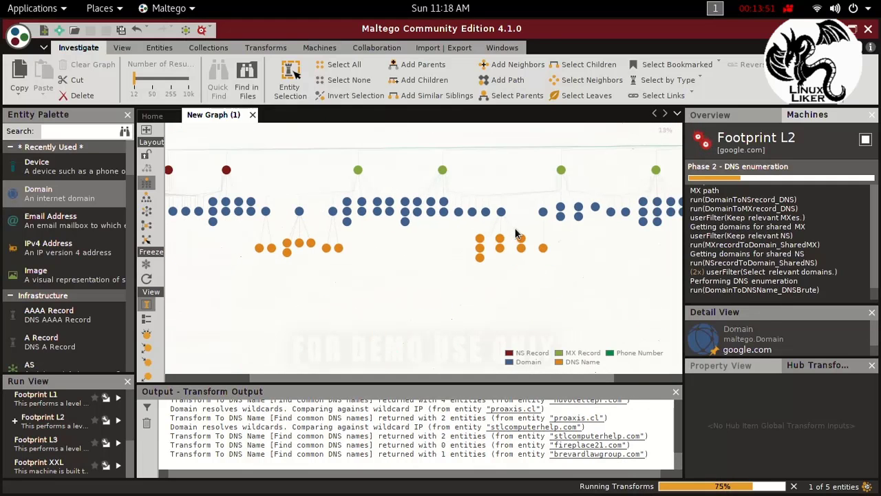
scroll(515, 234, up, 5)
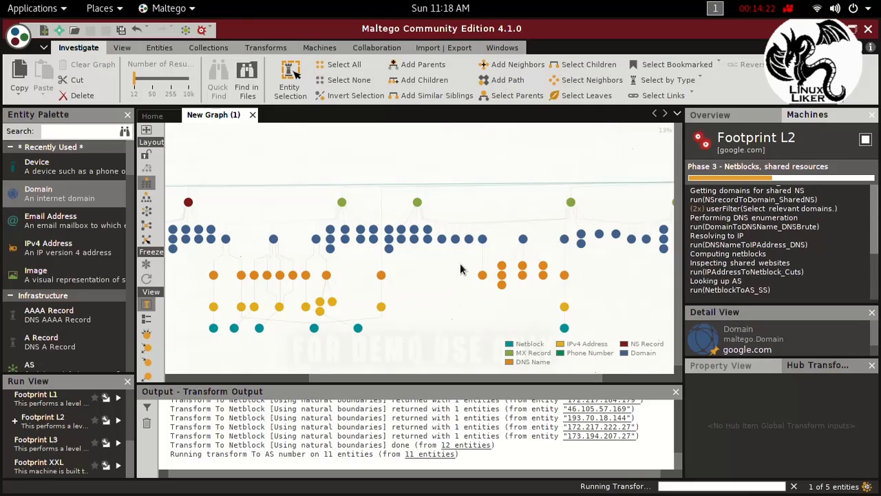
scroll(464, 268, up, 3)
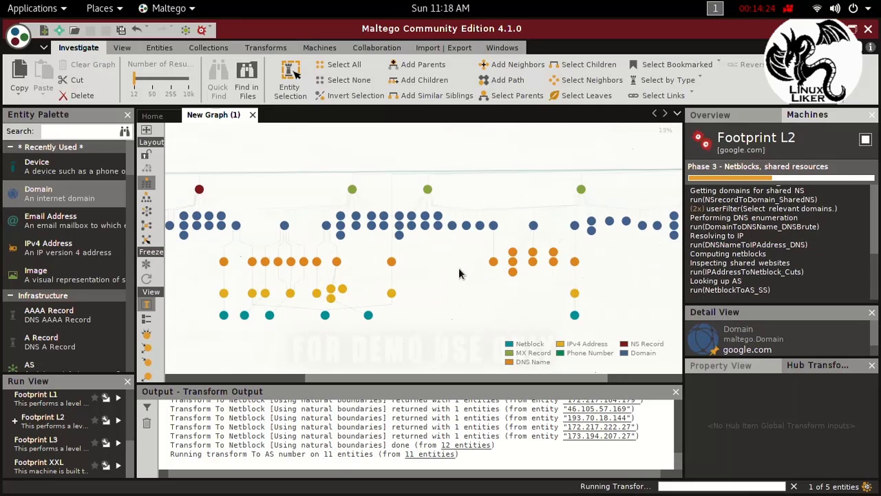
scroll(460, 273, up, 4)
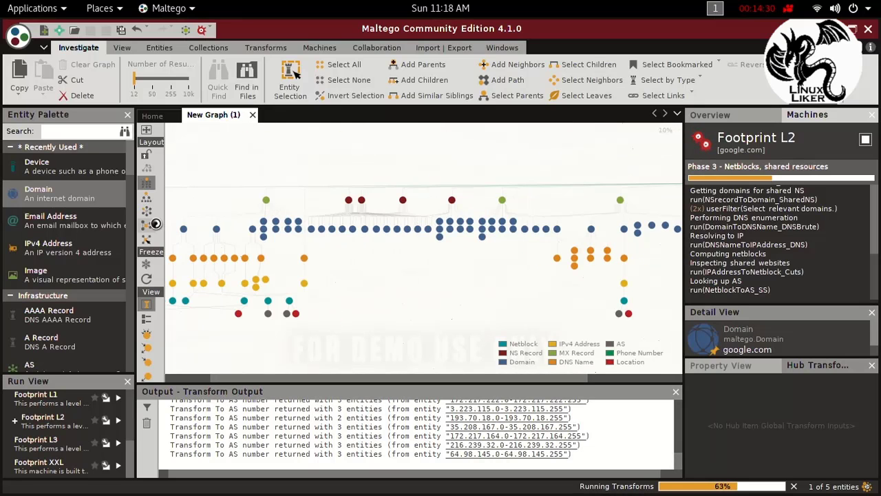
Step: Try the circular, hierarchical, block and interactive organic layouts on the graph, ending with the organic layout
click(143, 214)
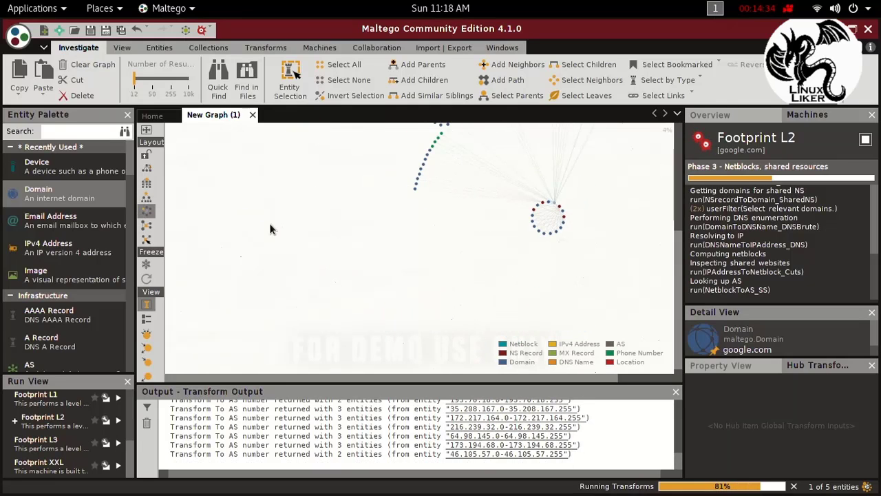
click(150, 201)
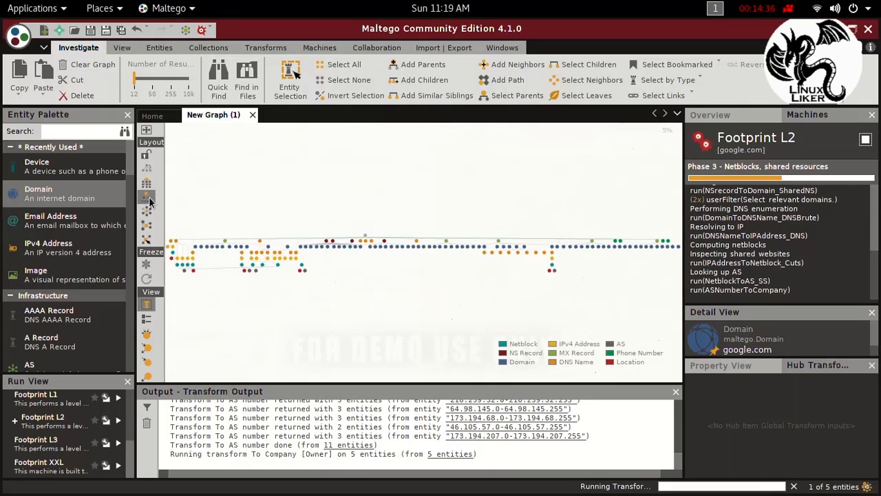
click(146, 185)
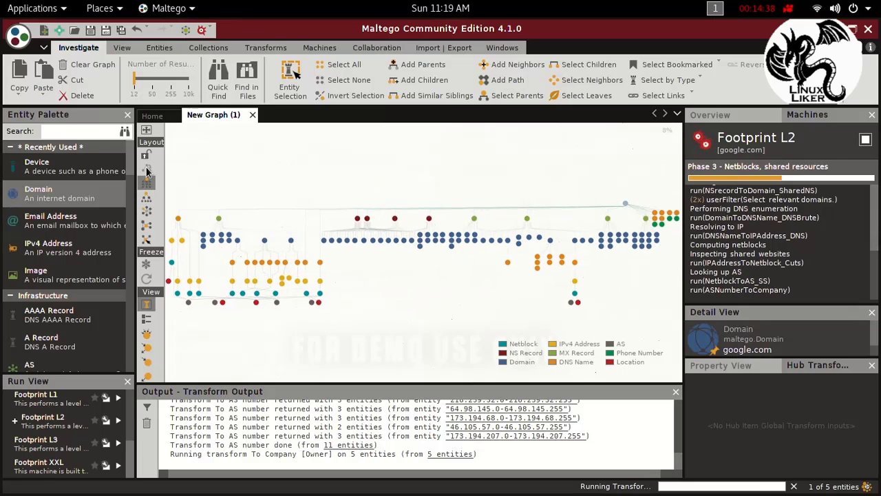
click(146, 238)
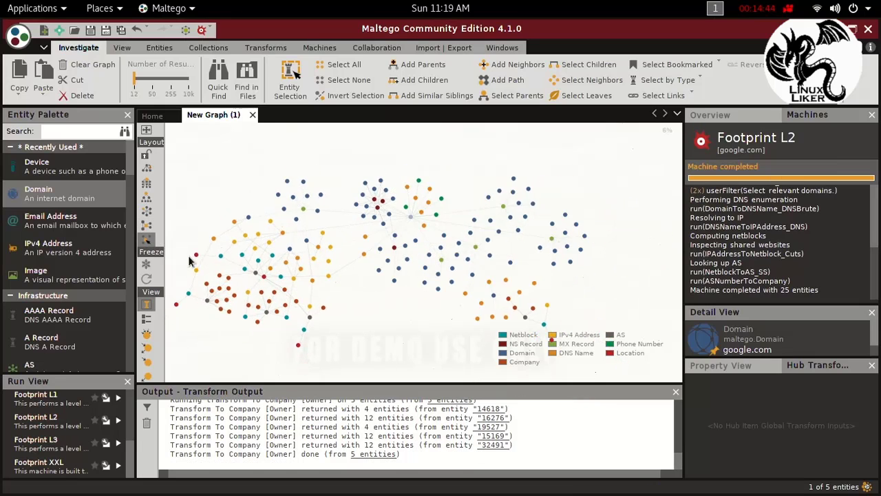
click(148, 268)
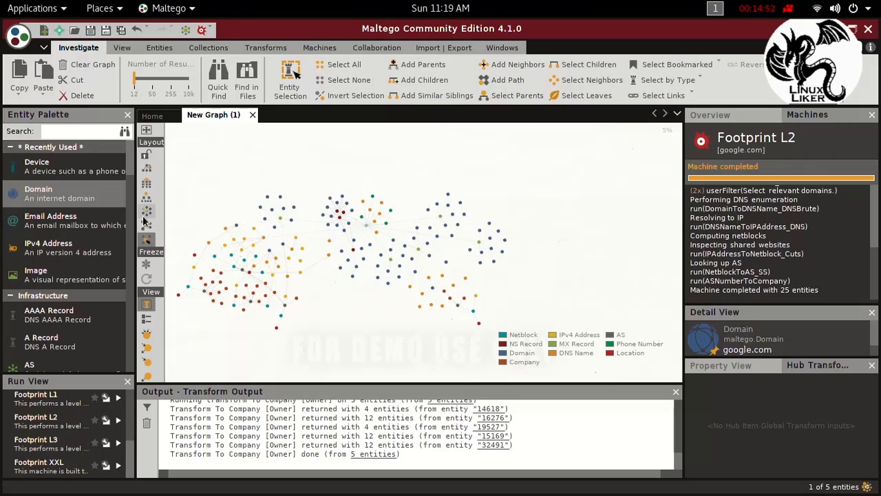
click(145, 233)
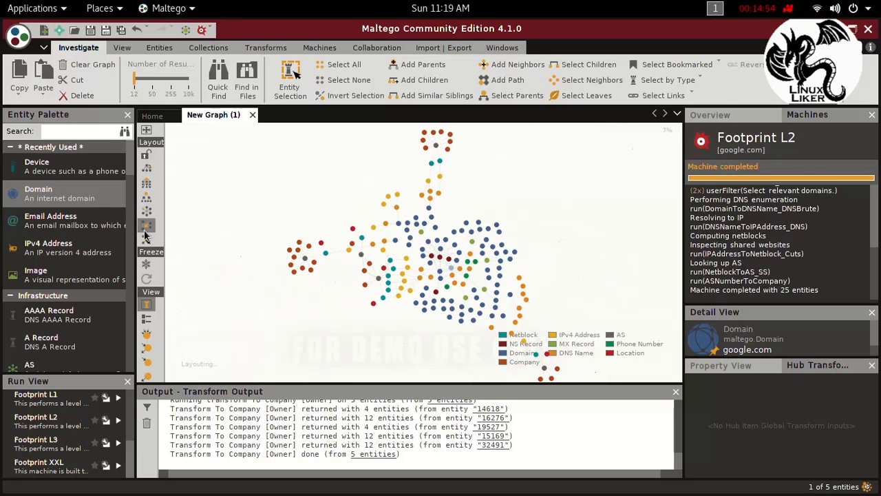
Step: Compare the circular, hierarchical and organic layouts on the google.com graph
click(146, 212)
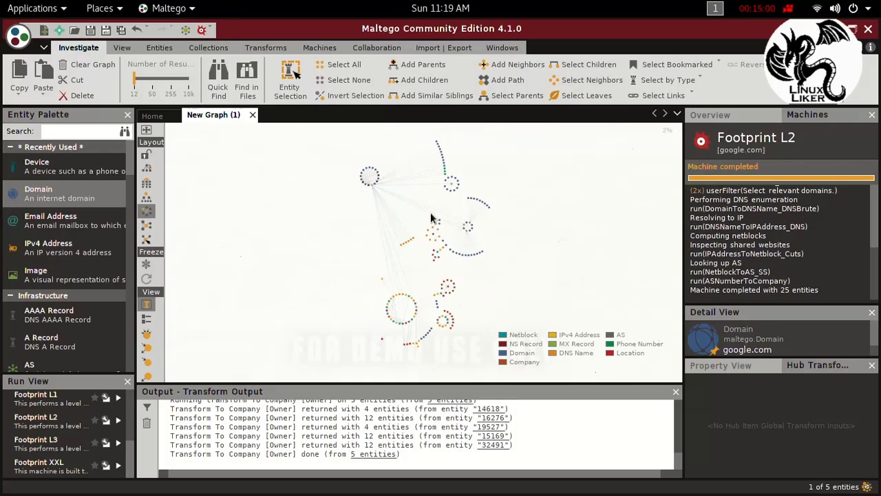
click(146, 198)
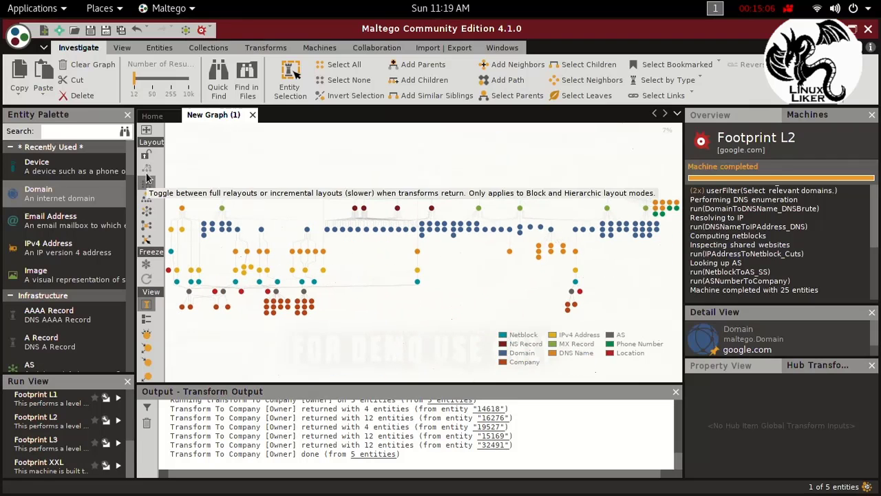
click(145, 212)
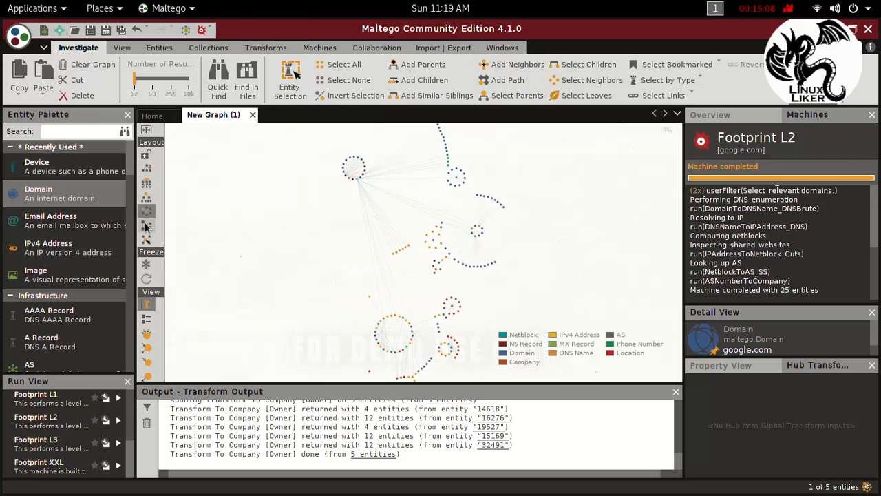
click(145, 227)
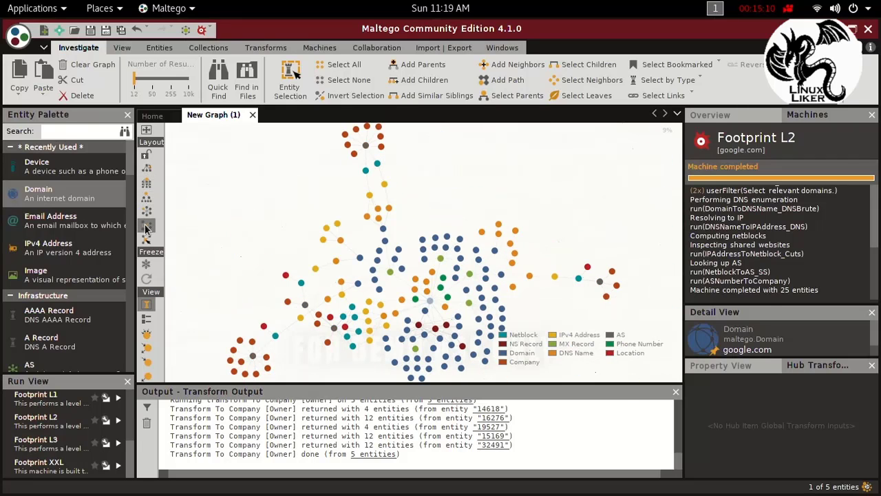
Step: Apply the interactive organic layout to the graph and freeze the graph view
click(146, 240)
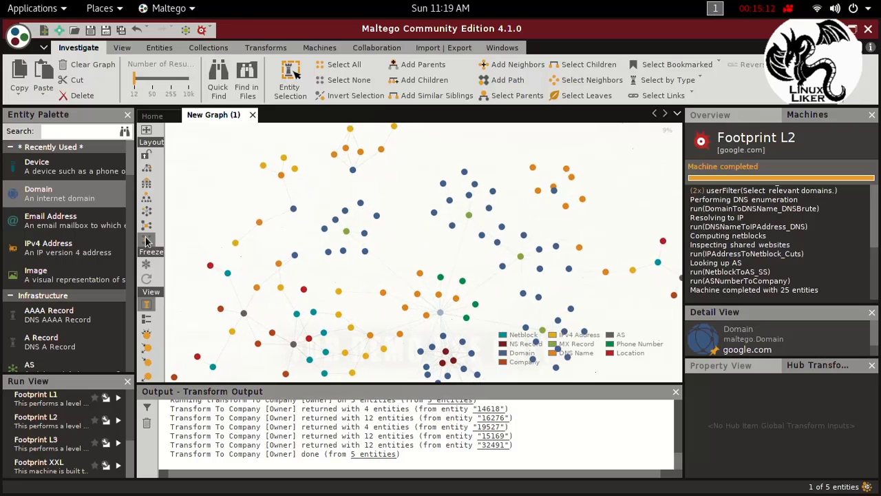
scroll(492, 198, up, 4)
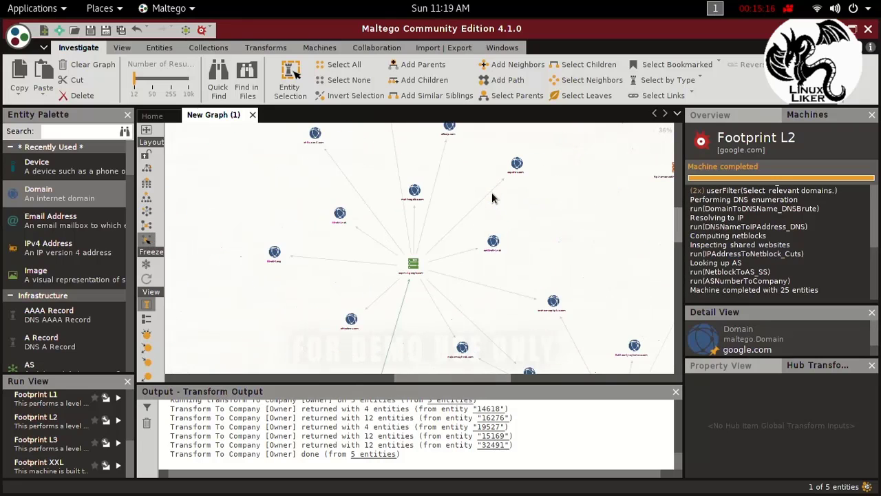
click(146, 263)
Step: Examine the aspmx.l.google.com MX record and the domains linked to it
scroll(481, 229, up, 1)
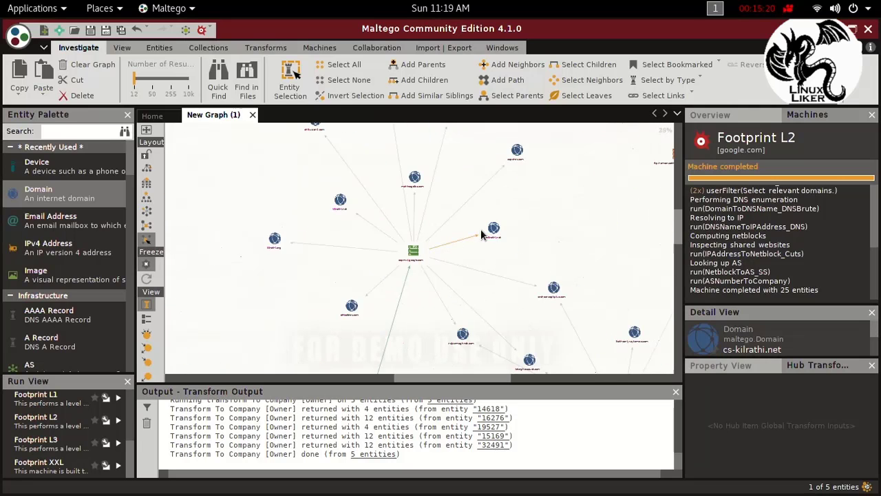
click(478, 231)
scroll(431, 258, up, 1)
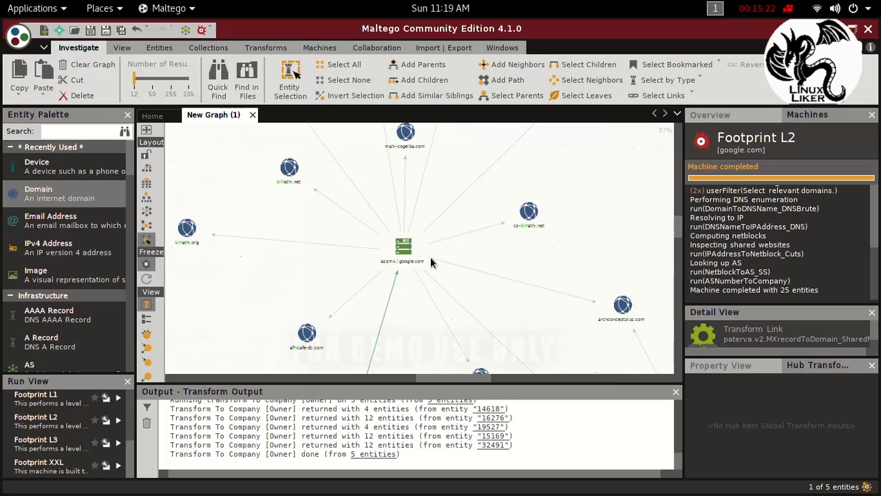
scroll(430, 256, up, 2)
click(418, 262)
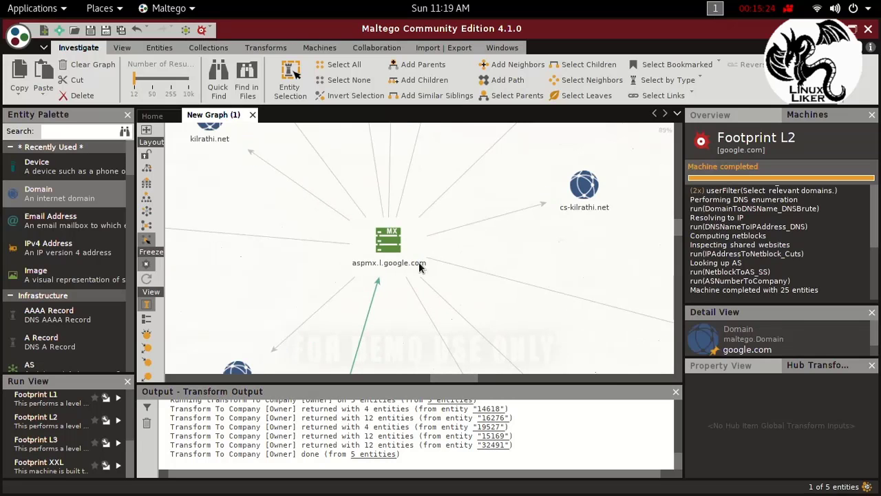
click(420, 266)
scroll(356, 275, down, 5)
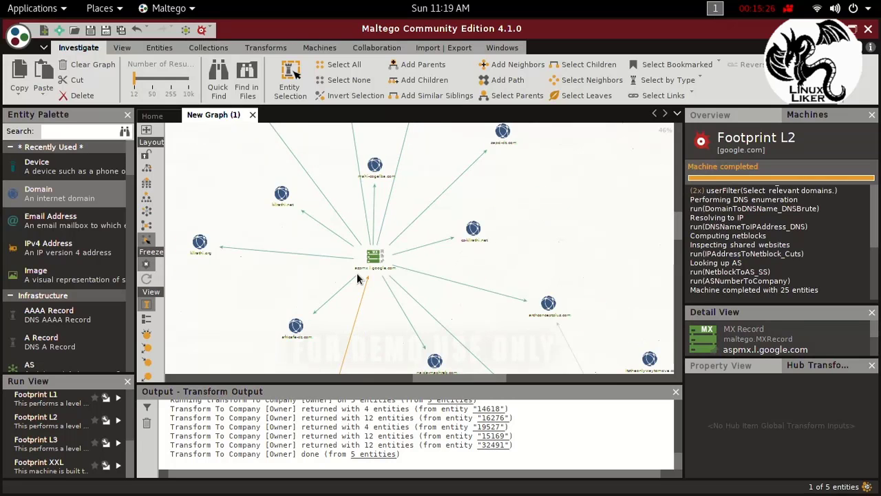
Step: Examine the DNS name and phone number entities linked to the google.com domain, including ns1.google.com and email.google.com
drag(676, 217, 676, 271)
scroll(199, 330, up, 3)
scroll(426, 234, up, 3)
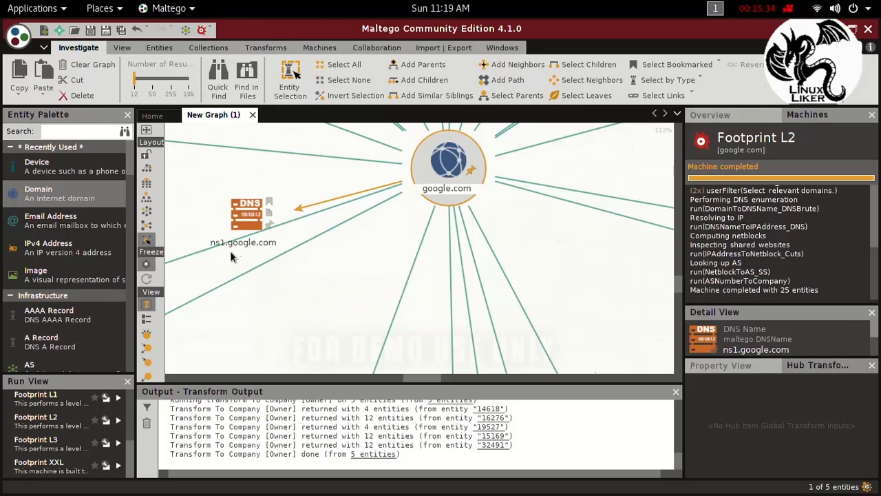
scroll(260, 243, down, 3)
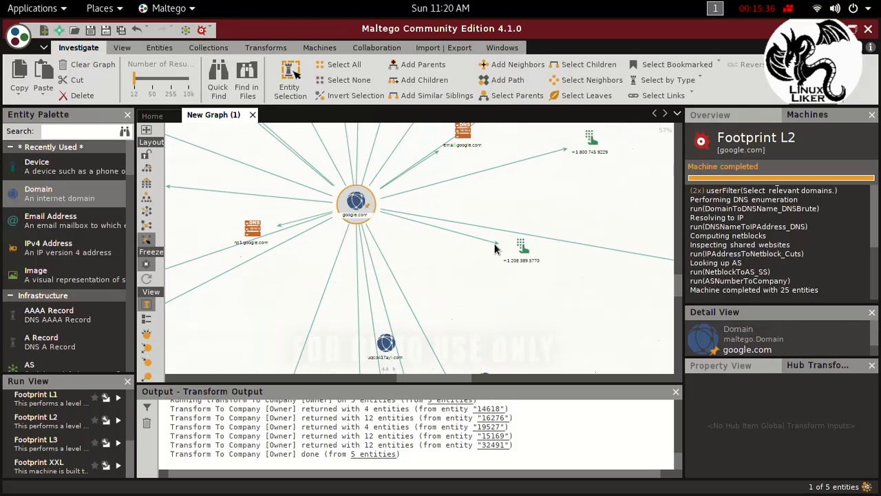
scroll(496, 249, up, 2)
scroll(491, 220, up, 2)
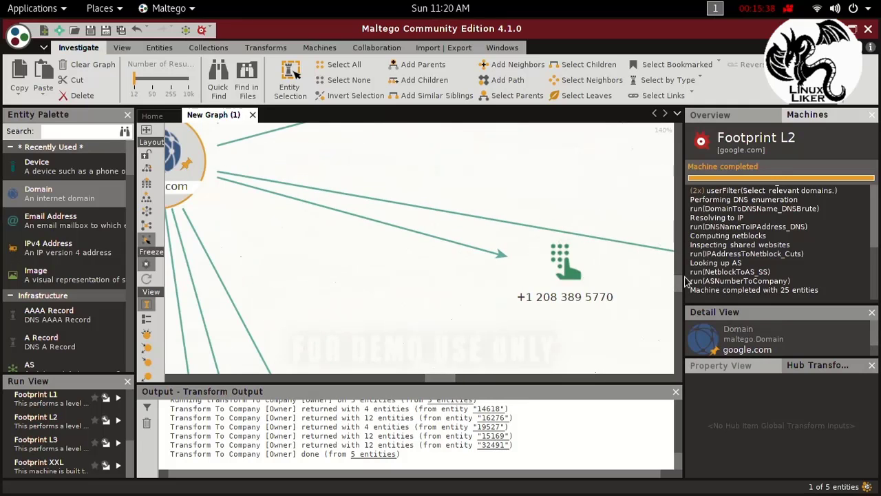
drag(679, 282, 678, 270)
scroll(496, 303, down, 2)
click(487, 311)
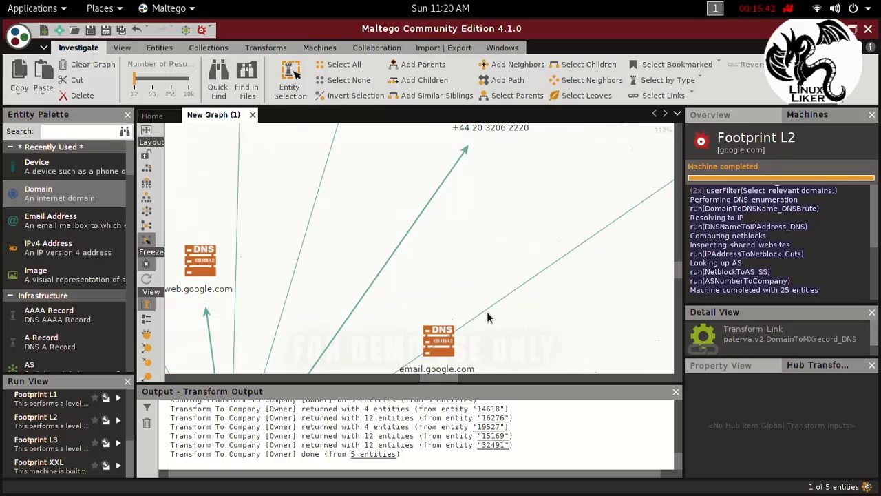
scroll(487, 311, up, 2)
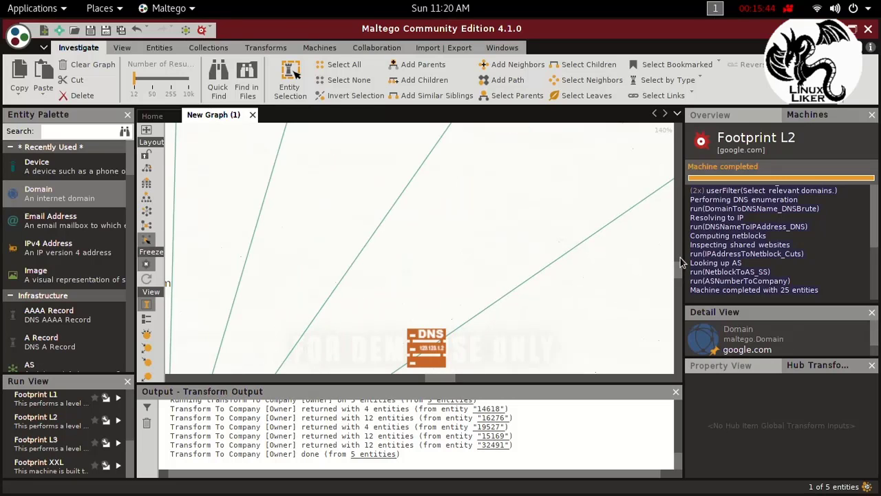
drag(680, 273, 679, 220)
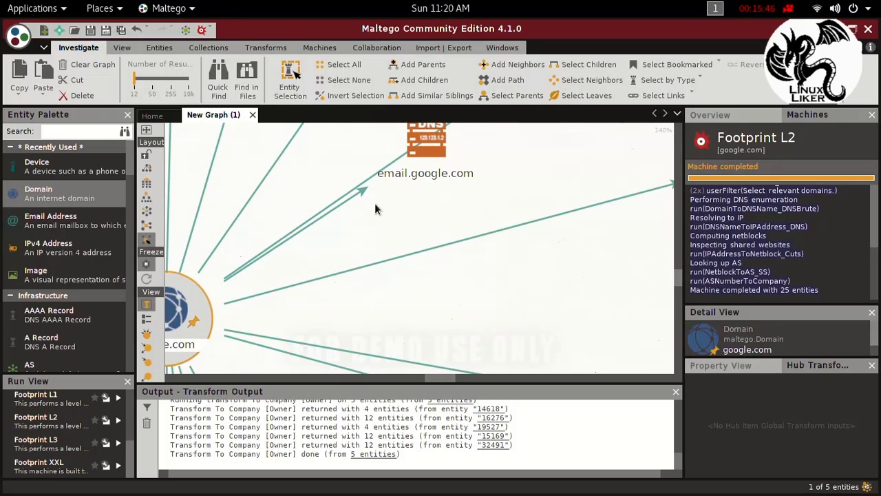
scroll(424, 200, up, 1)
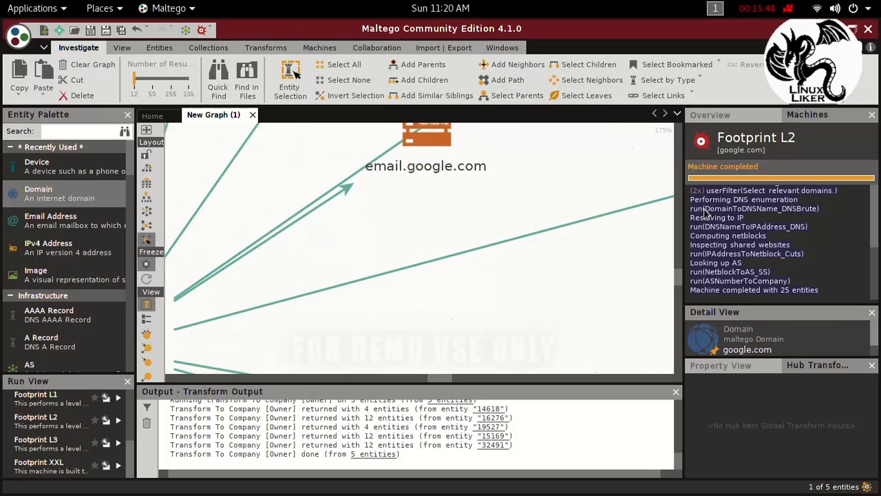
Step: Inspect the africafe-dz.com domain linked to the MX record and review the overall entity graph
drag(680, 287, 675, 236)
scroll(563, 244, down, 2)
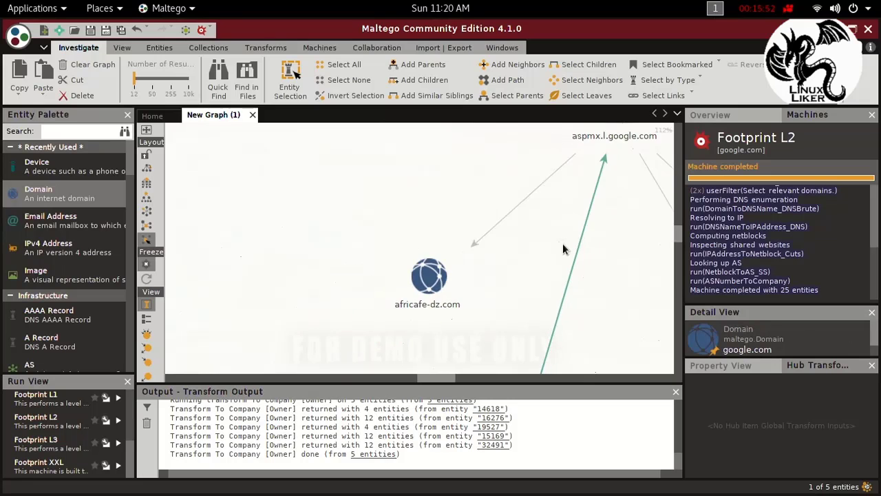
click(451, 311)
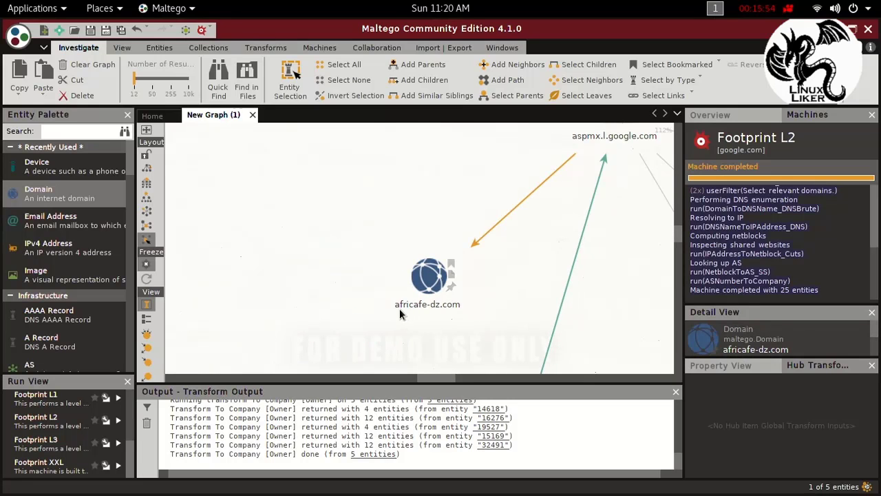
scroll(540, 227, down, 5)
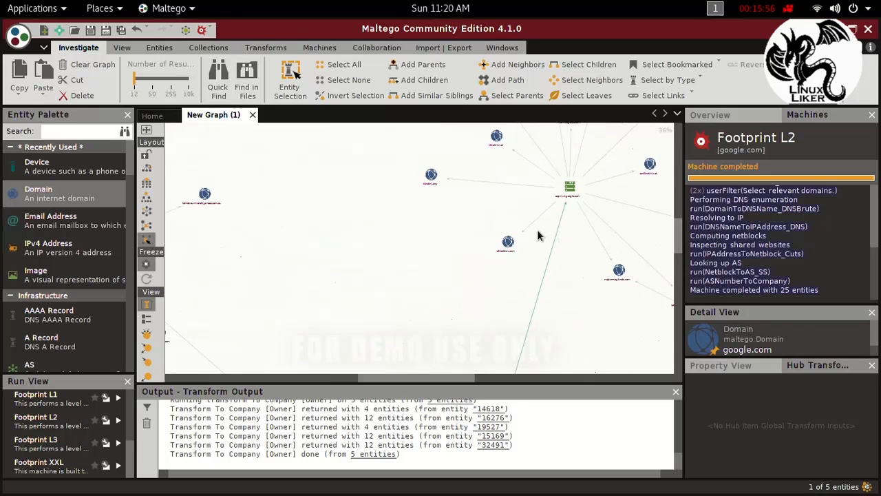
scroll(465, 223, down, 2)
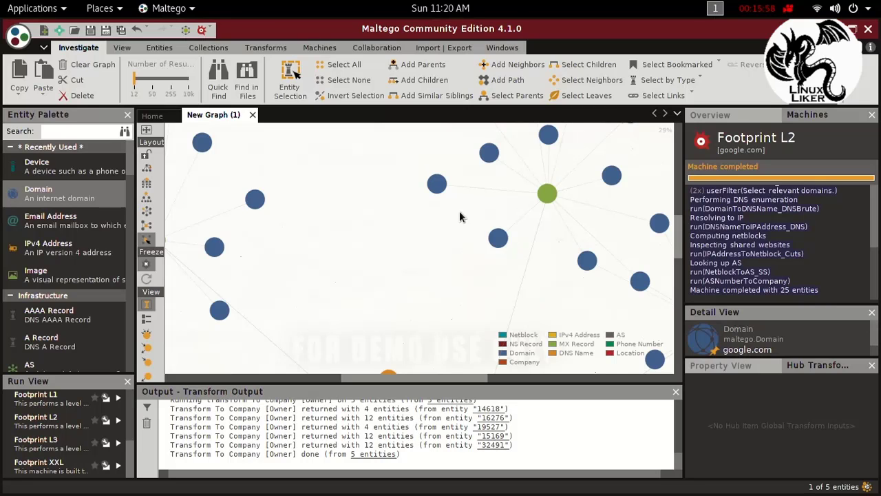
scroll(460, 215, down, 3)
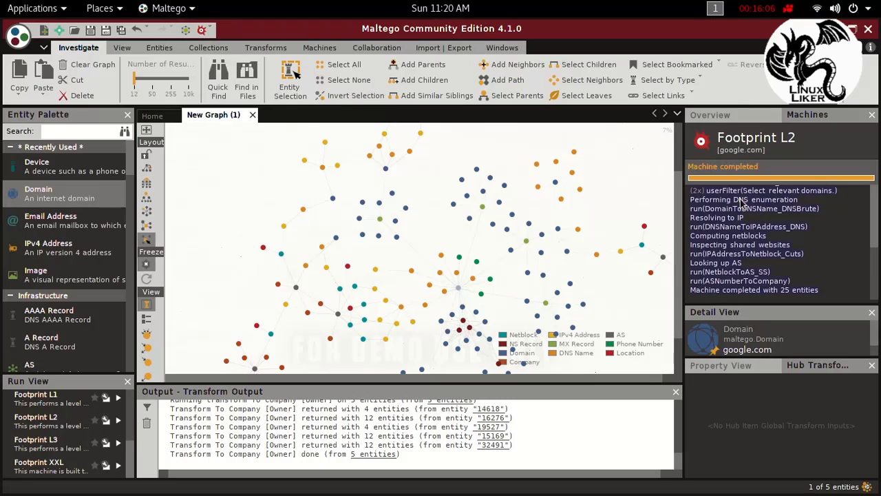
drag(681, 193, 679, 161)
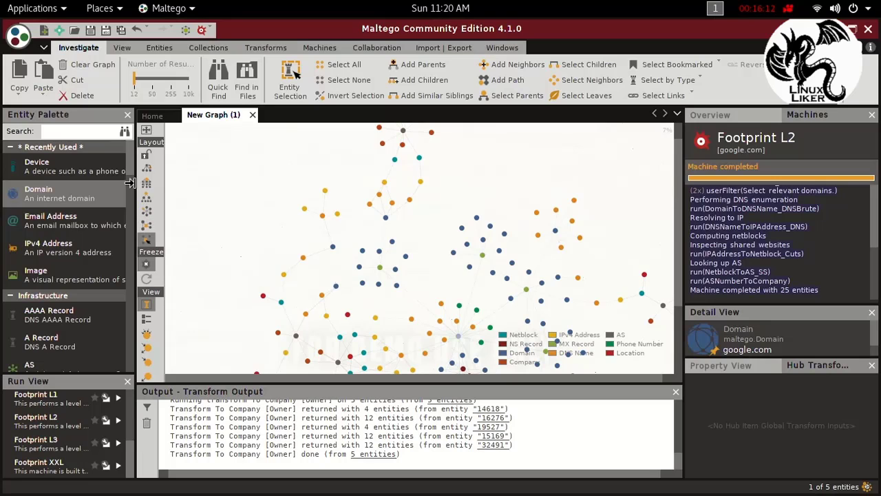
Step: Browse the Infrastructure entity types available in the entity palette
drag(133, 186, 128, 212)
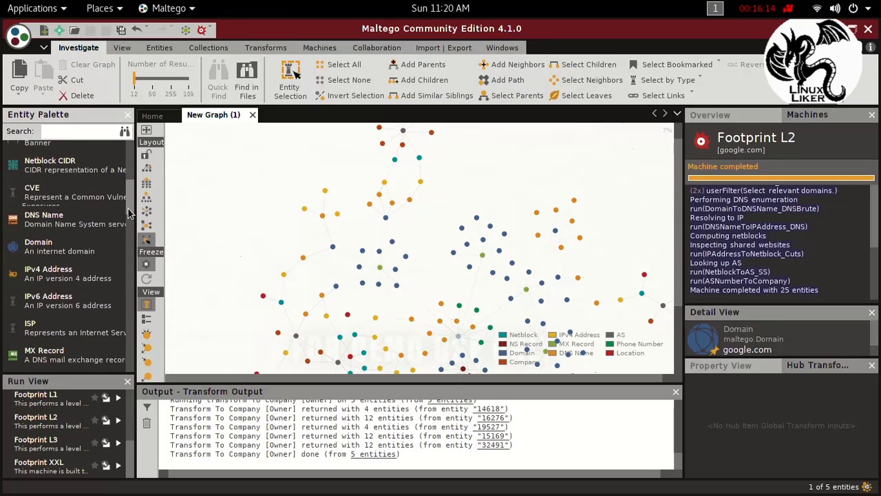